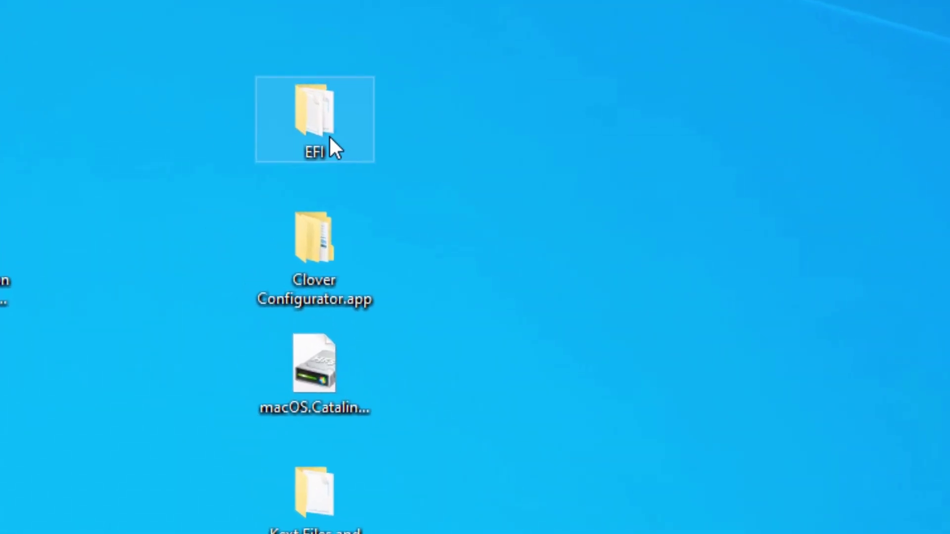
- Arrange EFI, Clover Configurator.app and the Catalina disk image in a top row mid-screen
drag(331, 144, 700, 135)
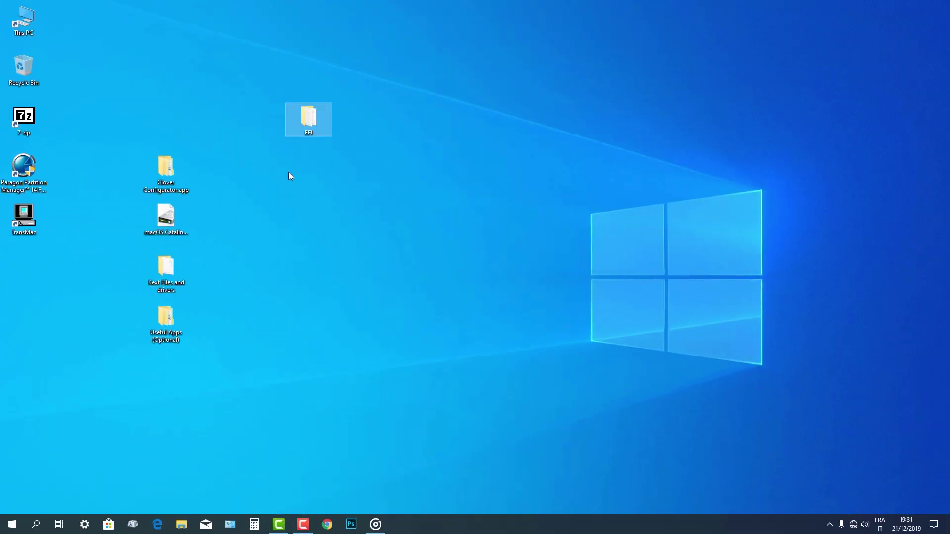
drag(169, 178, 393, 128)
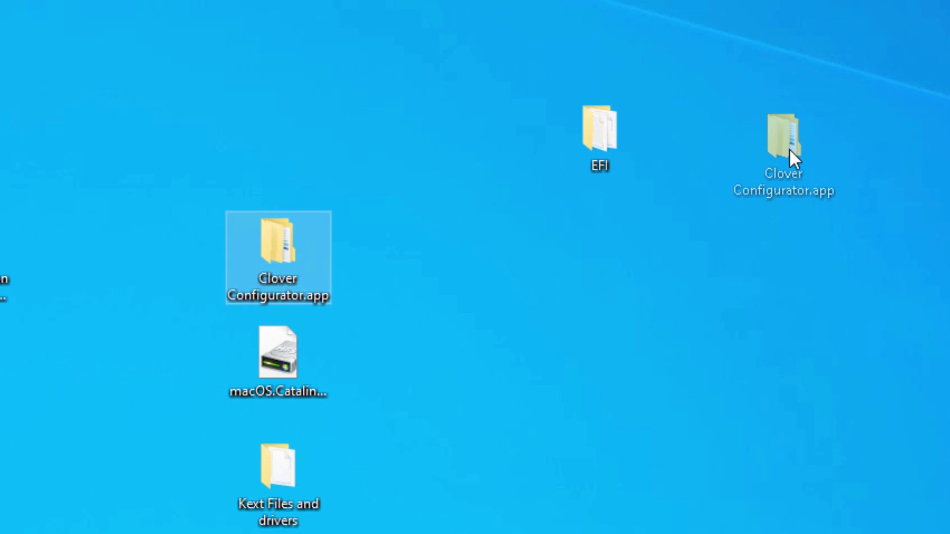
drag(789, 149, 791, 151)
drag(278, 355, 949, 174)
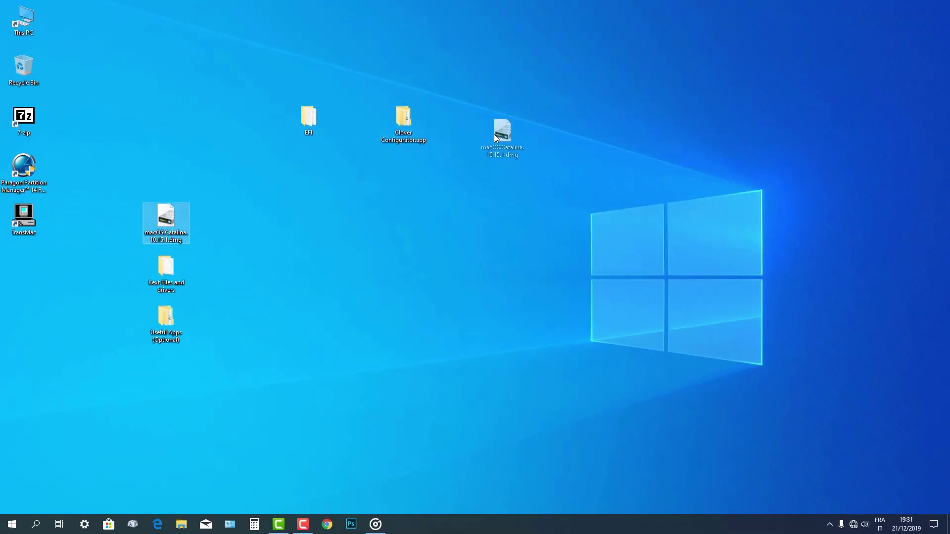
drag(494, 135, 485, 132)
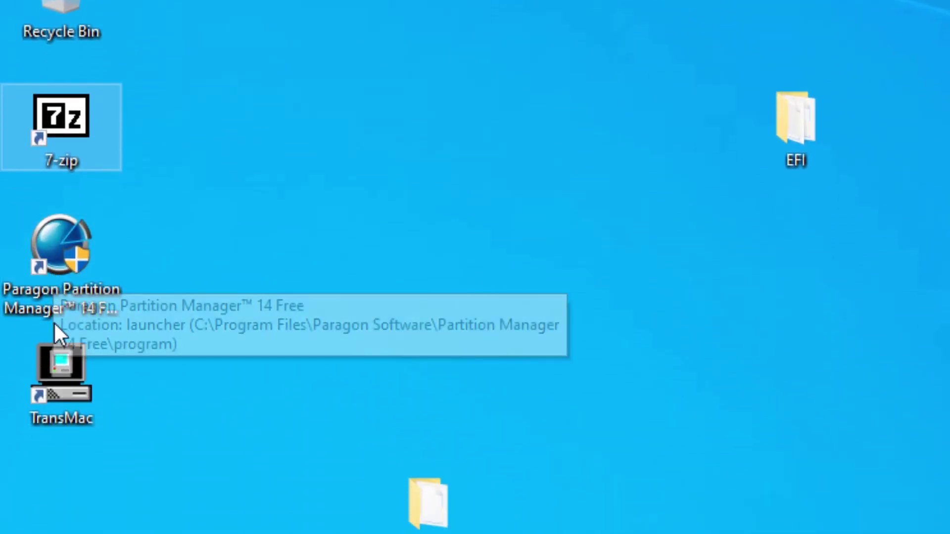
- Place Kext Files and drivers and Useful Apps (Optional) in a second row beneath them
click(78, 312)
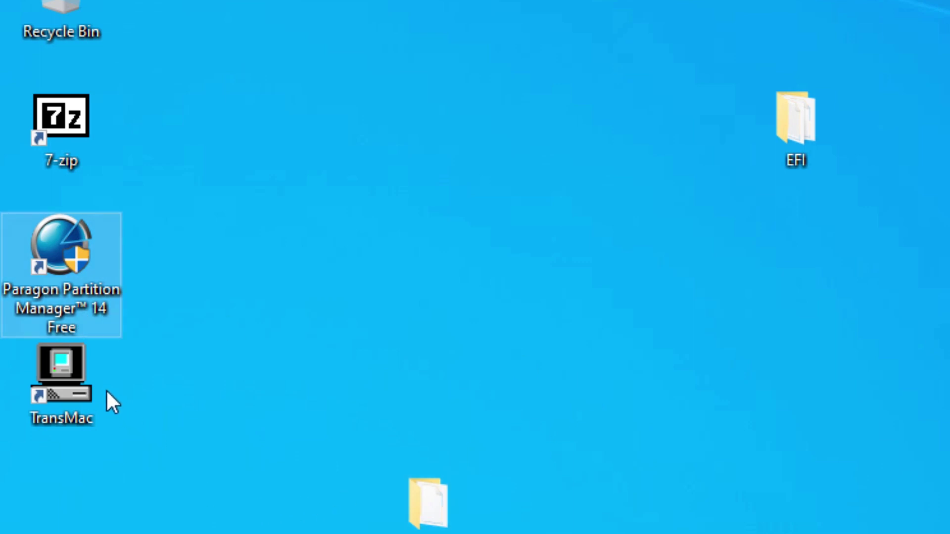
click(70, 406)
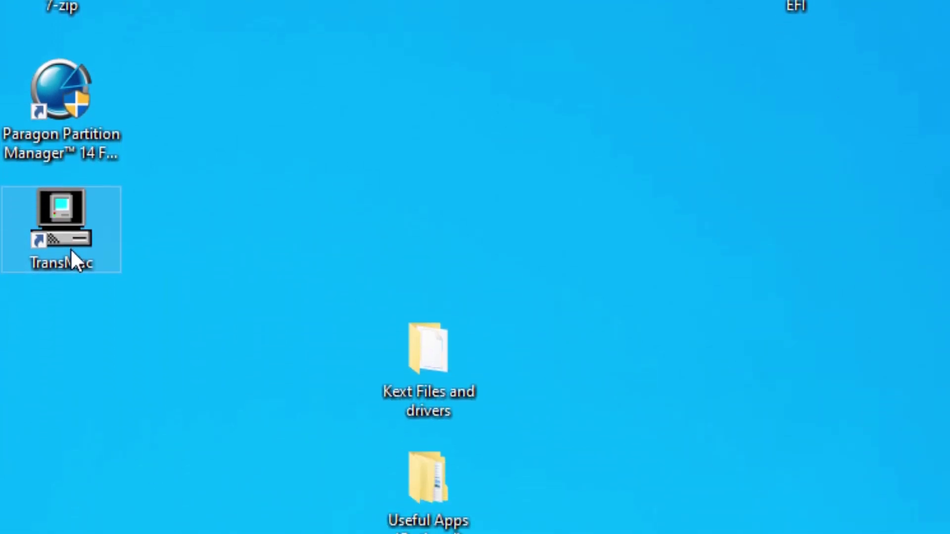
drag(433, 355, 803, 190)
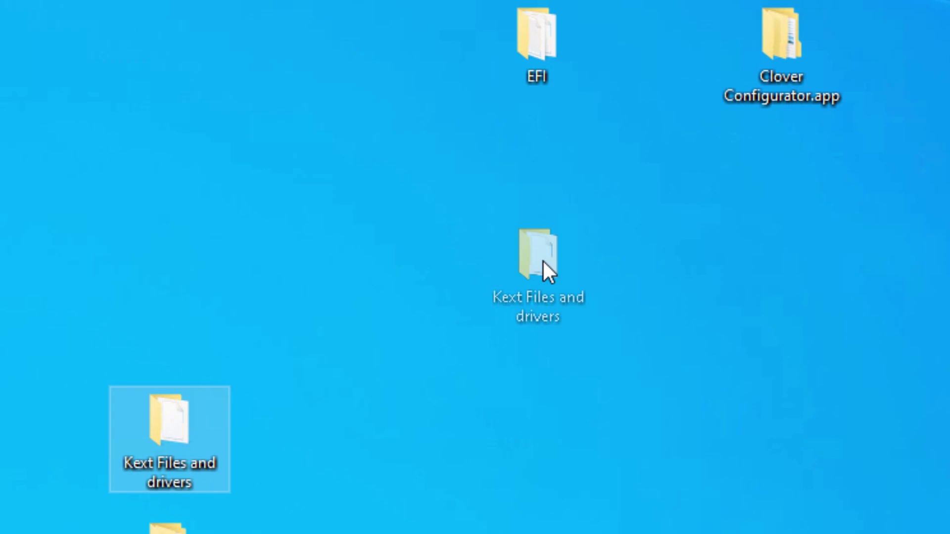
drag(542, 260, 543, 239)
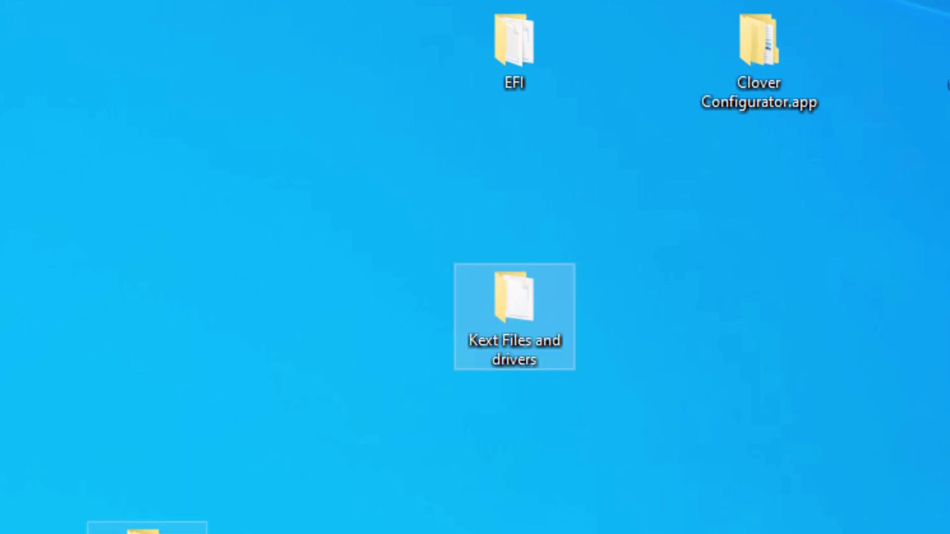
drag(143, 530, 637, 505)
drag(866, 156, 866, 156)
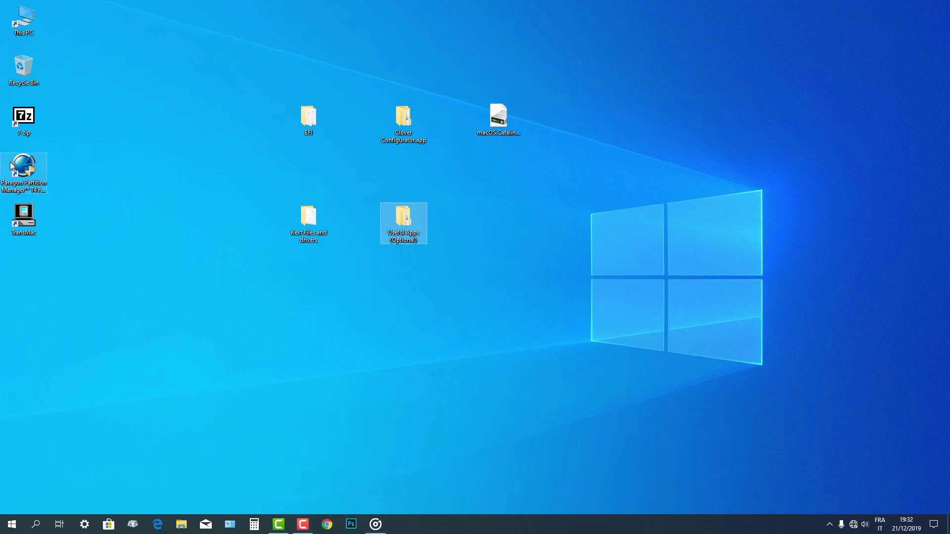
- Move the TransMac shortcut lower on the desktop
click(27, 132)
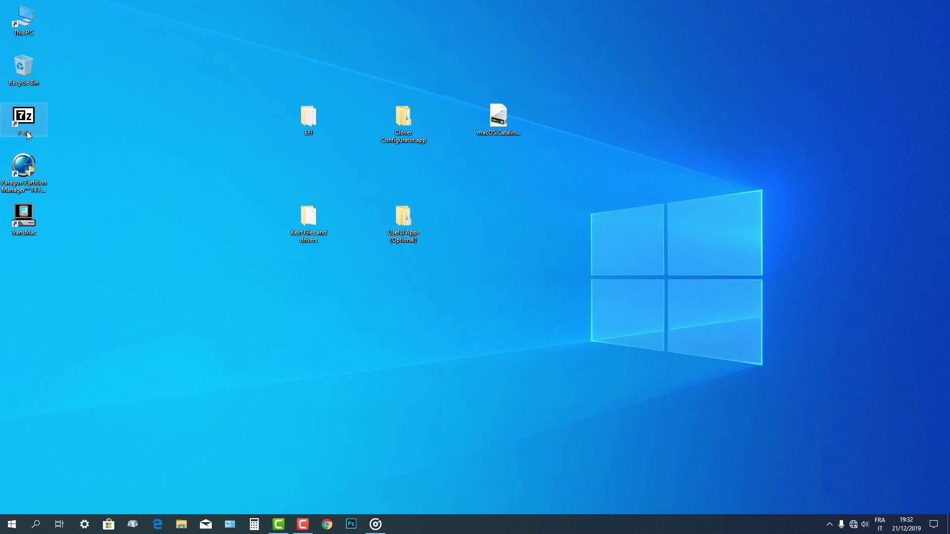
click(23, 170)
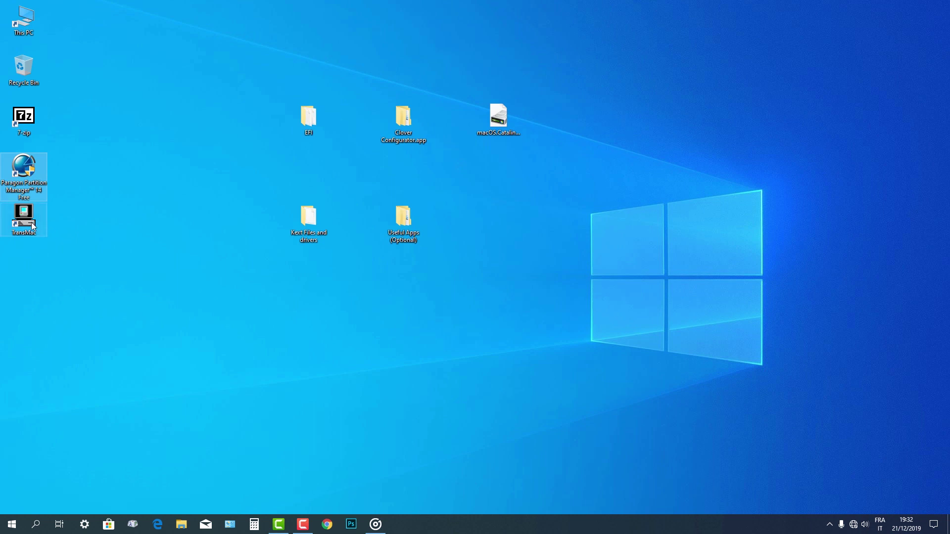
drag(31, 221, 30, 266)
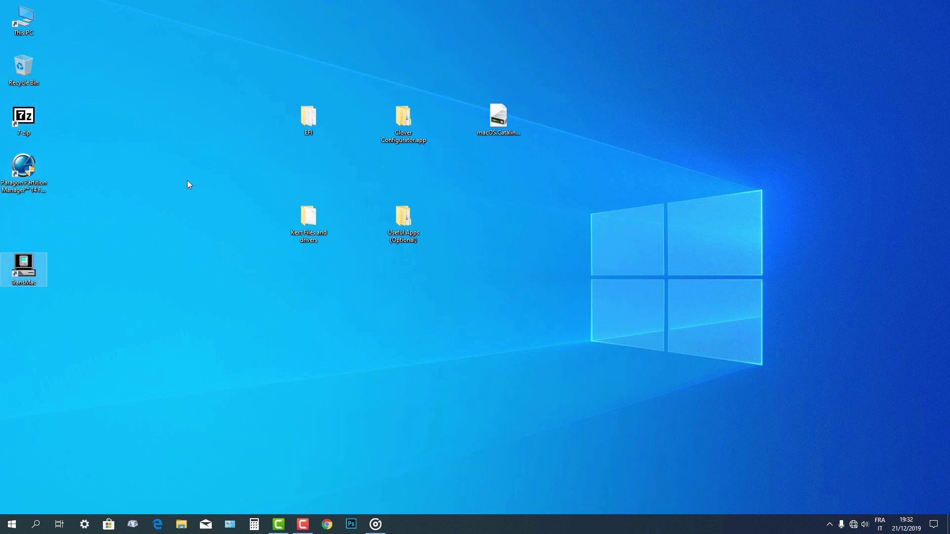
- Open macOS.Catalina.10.15.1.dmg as an archive in 7-Zip
click(494, 128)
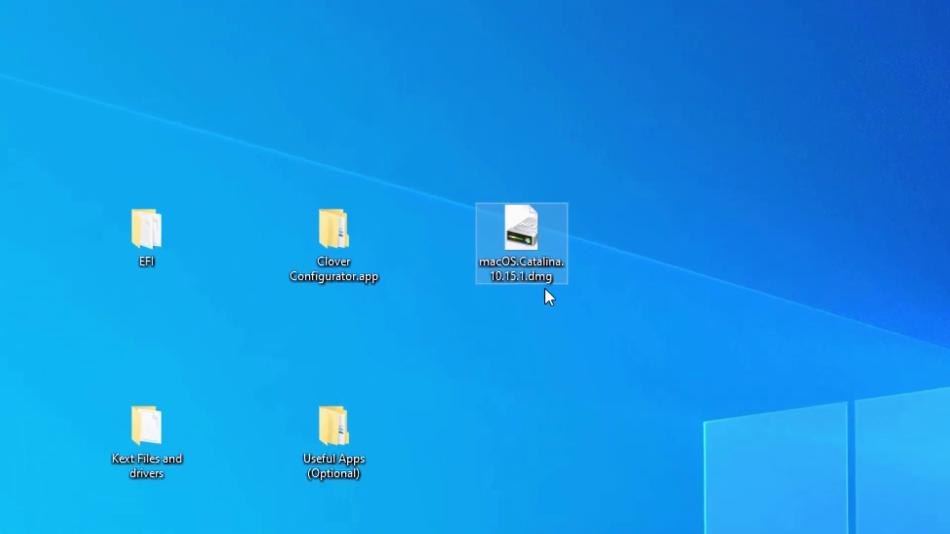
right_click(516, 219)
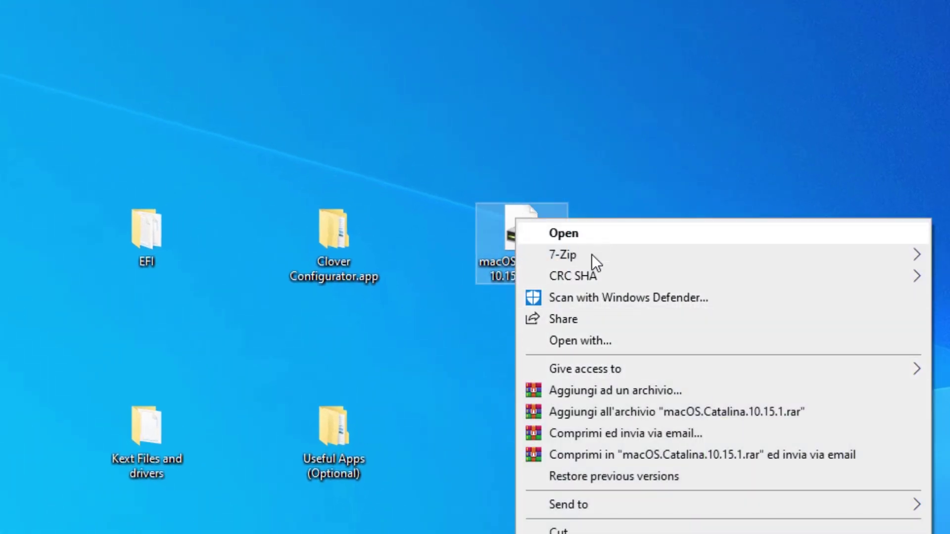
mouse_move(589, 255)
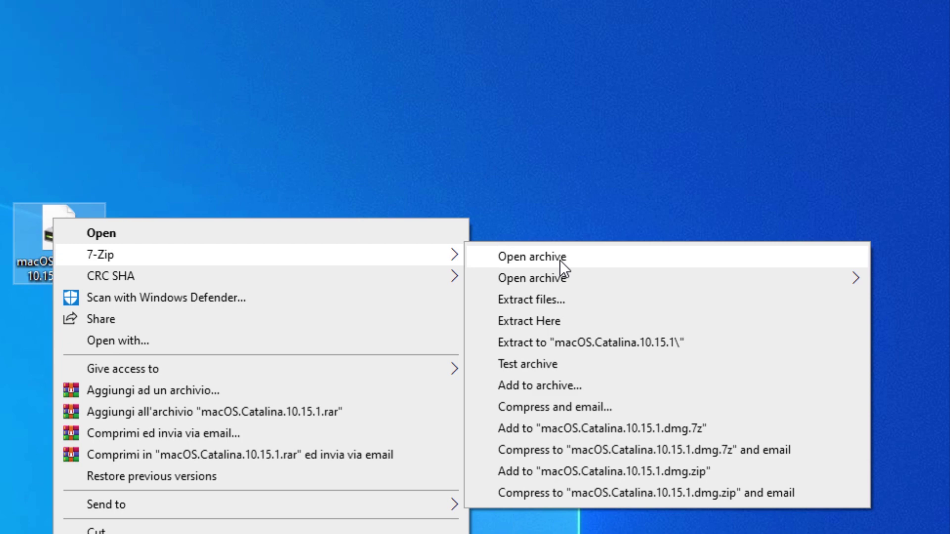
click(559, 260)
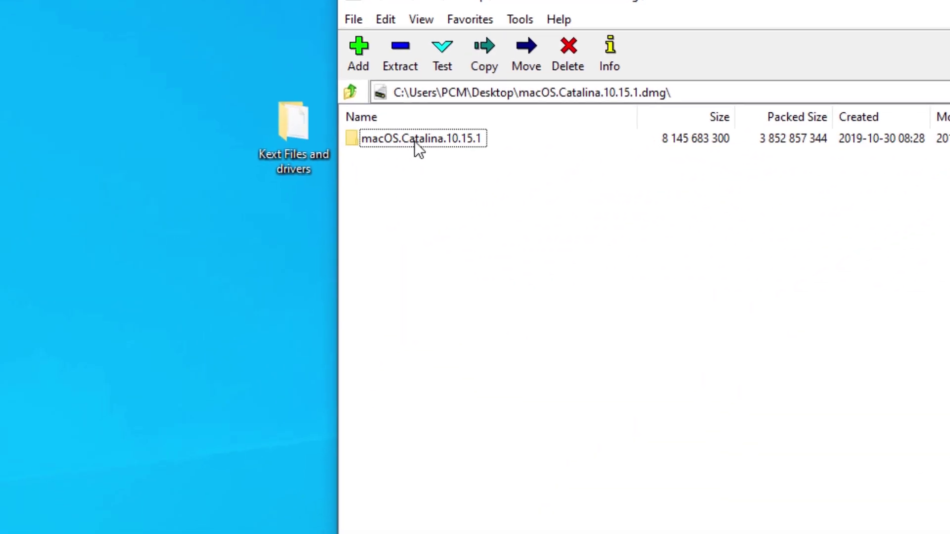
- Browse into macOS.Catalina.10.15.1 > Install macOS Catalina.app > Contents inside the image
double_click(401, 141)
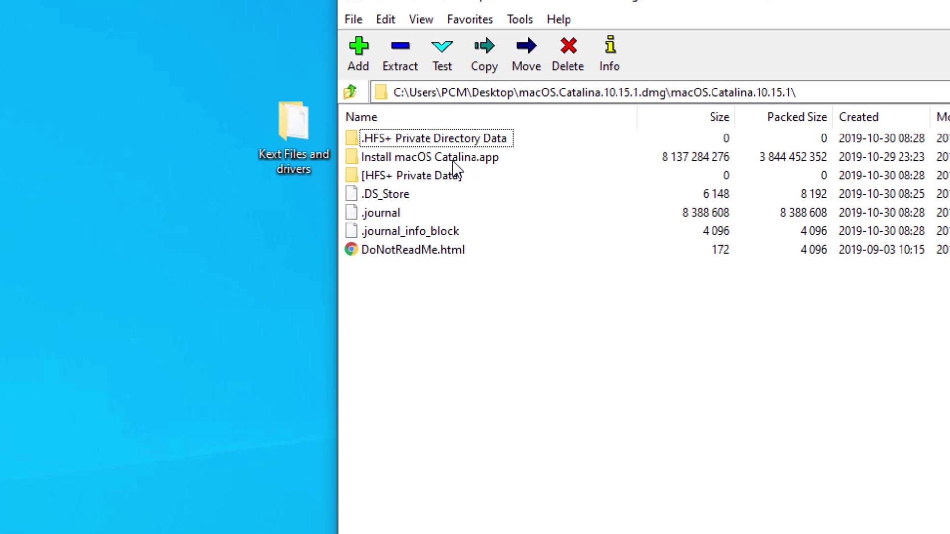
double_click(466, 158)
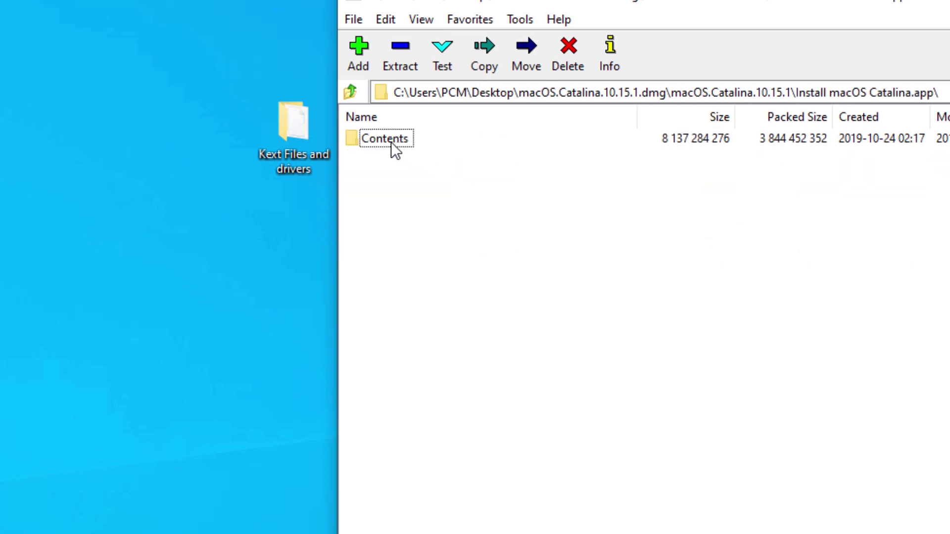
double_click(381, 144)
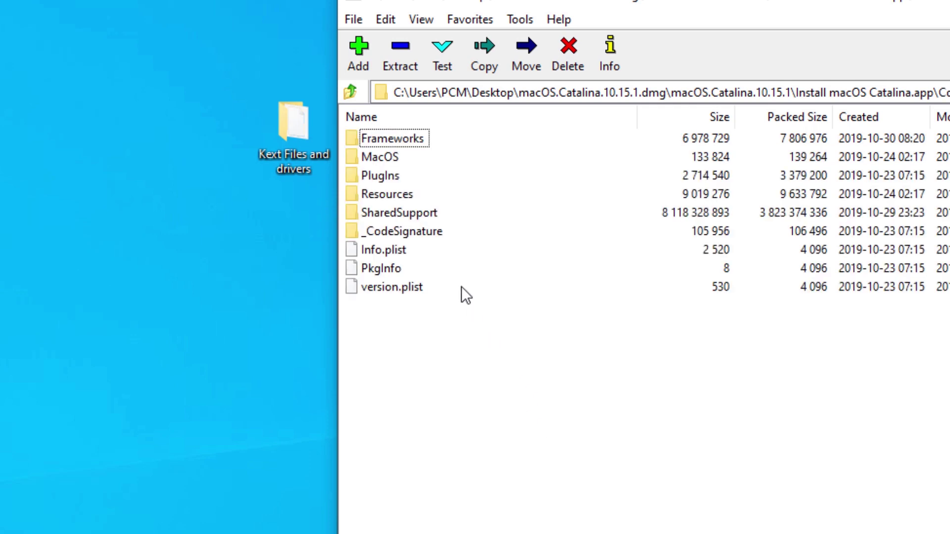
- Copy the SharedSupport folder to the Desktop
click(390, 218)
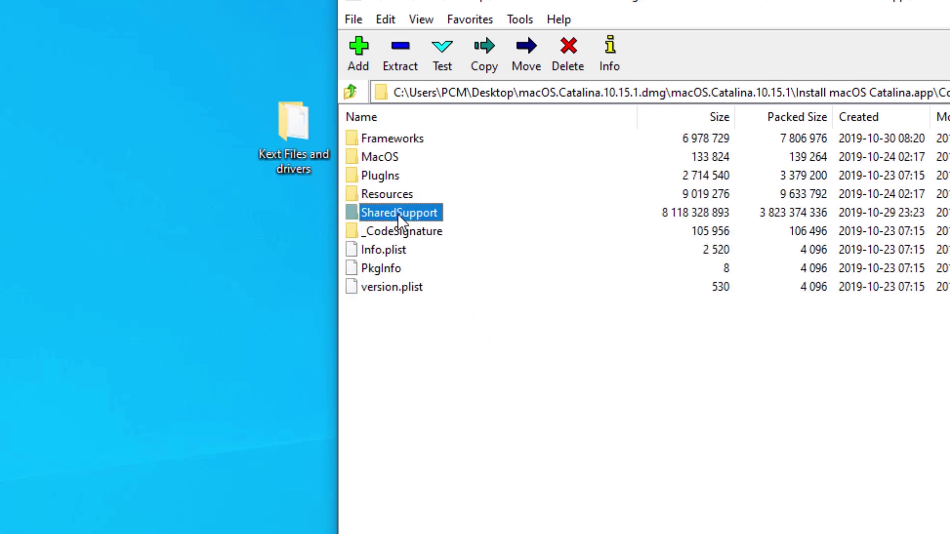
right_click(398, 214)
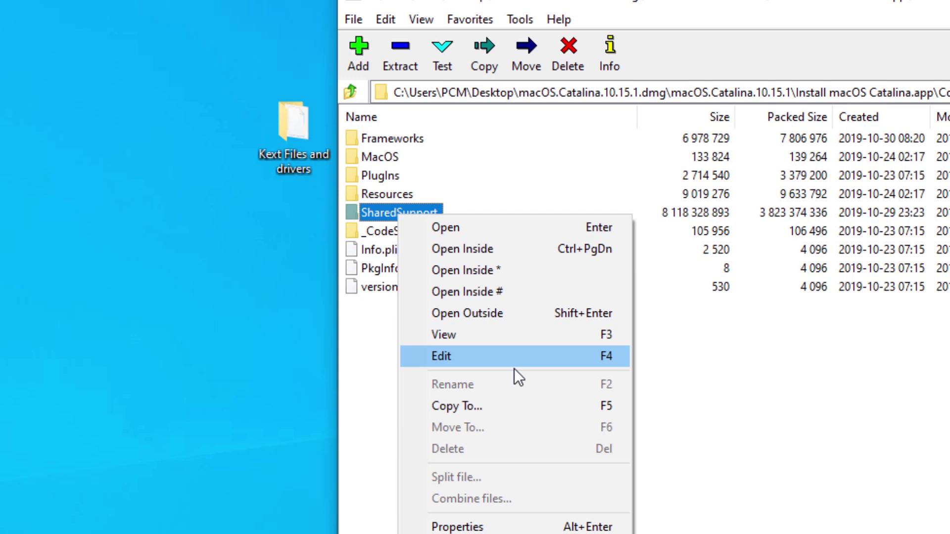
click(511, 409)
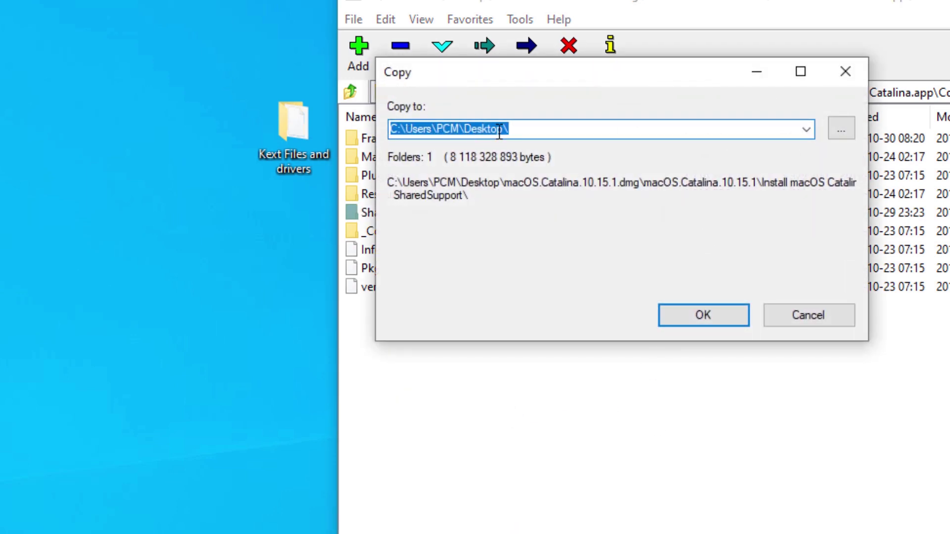
click(844, 131)
click(512, 142)
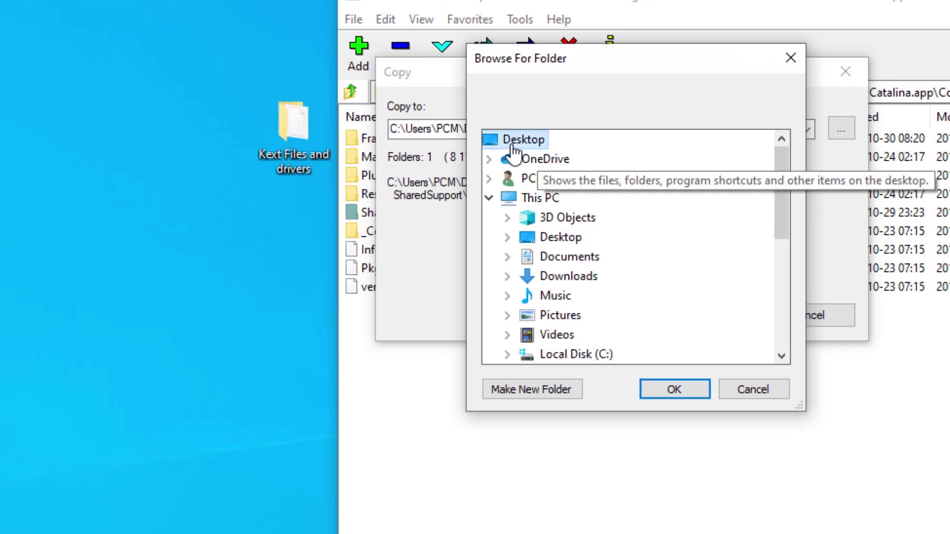
click(663, 389)
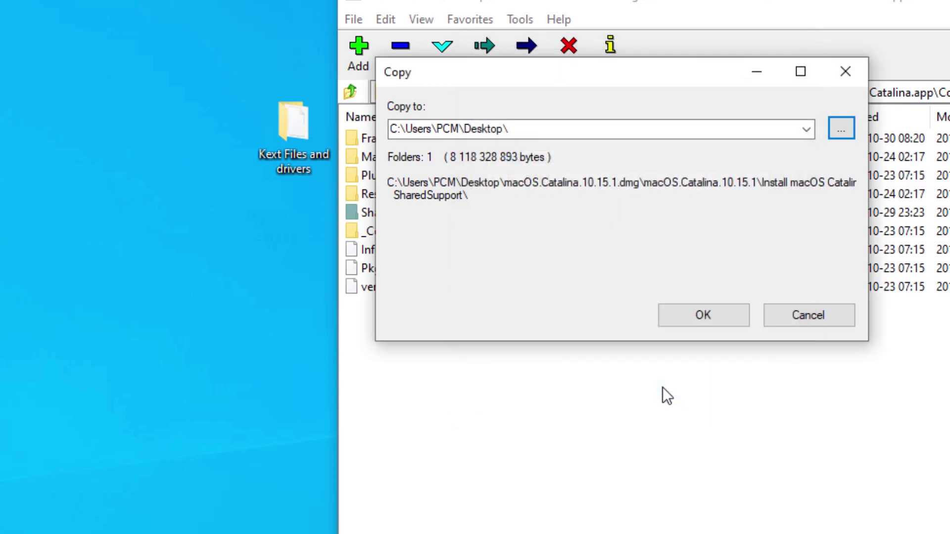
click(696, 317)
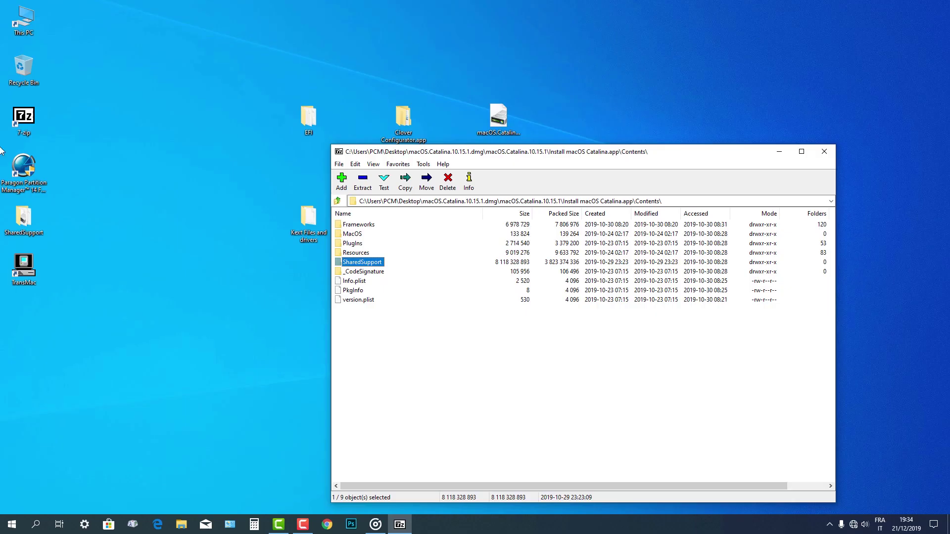
- Move the SharedSupport folder and TransMac shortcut toward the middle of the desktop
drag(23, 220, 164, 186)
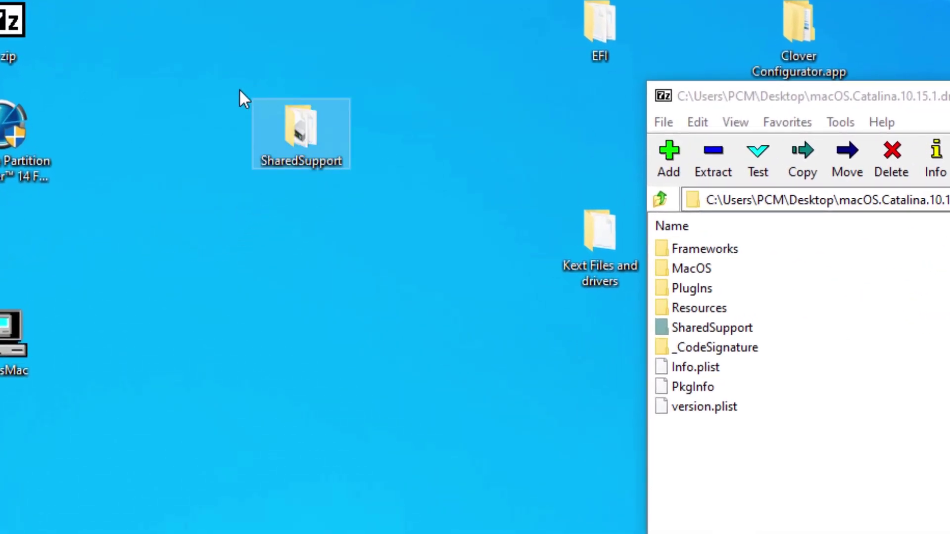
click(365, 161)
click(299, 151)
click(4, 344)
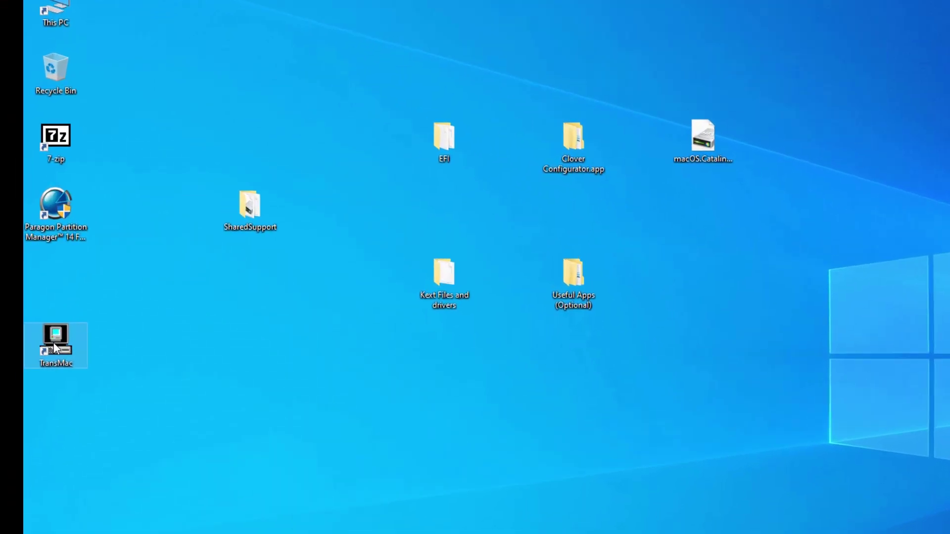
drag(55, 348, 271, 333)
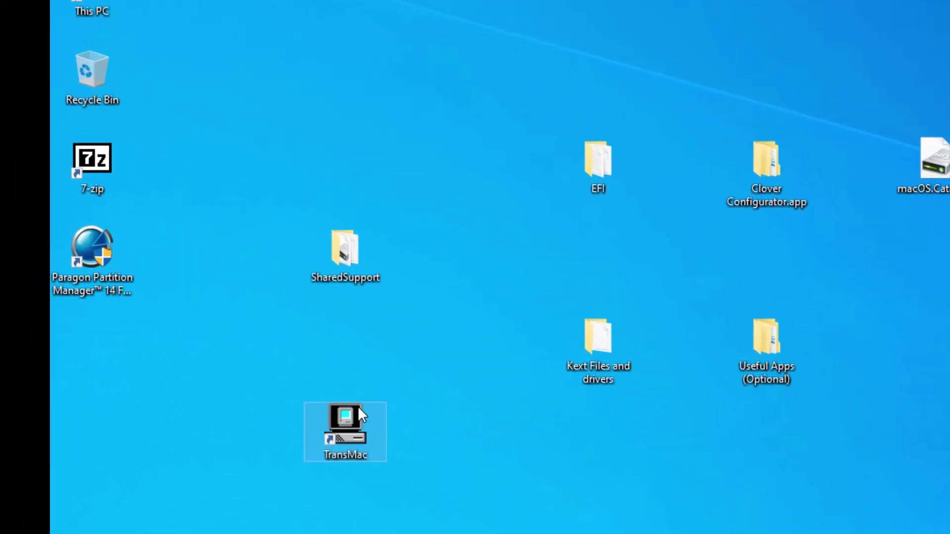
- Run TransMac as administrator and continue with the trial version
right_click(351, 423)
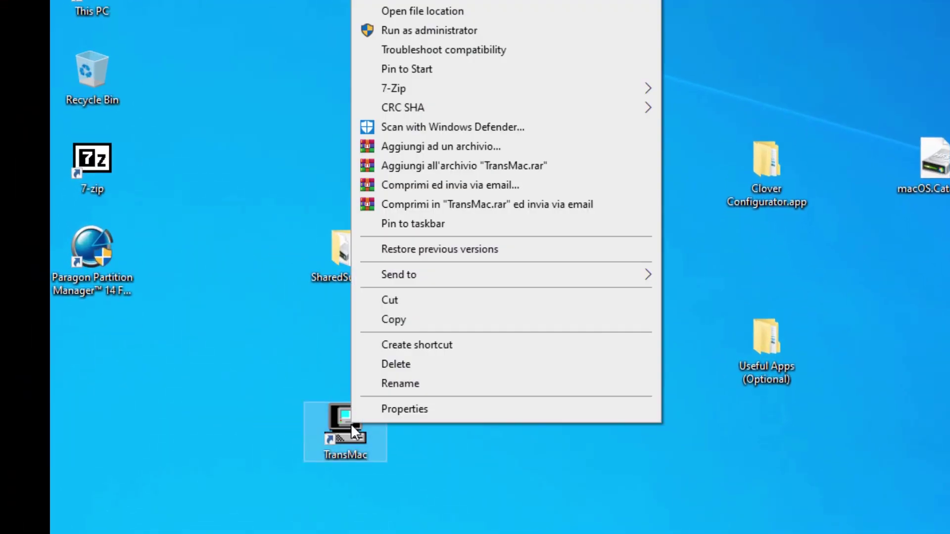
click(410, 31)
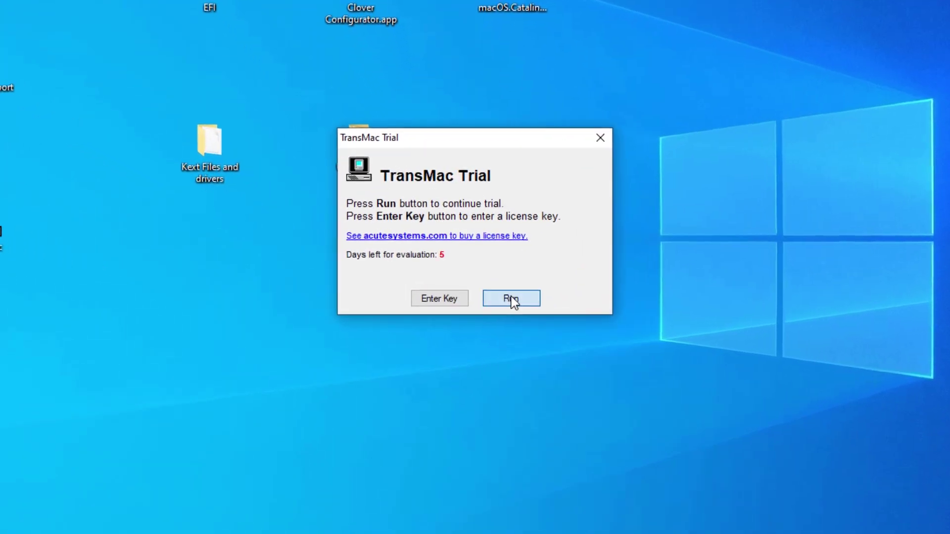
click(497, 315)
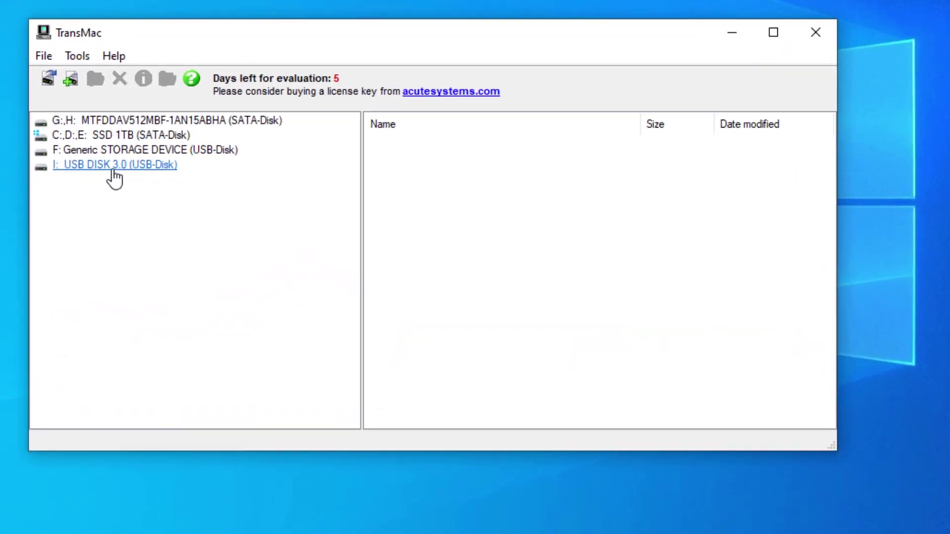
- Choose Restore with Disk Image for I: USB DISK 3.0 and accept the overwrite warning
right_click(131, 166)
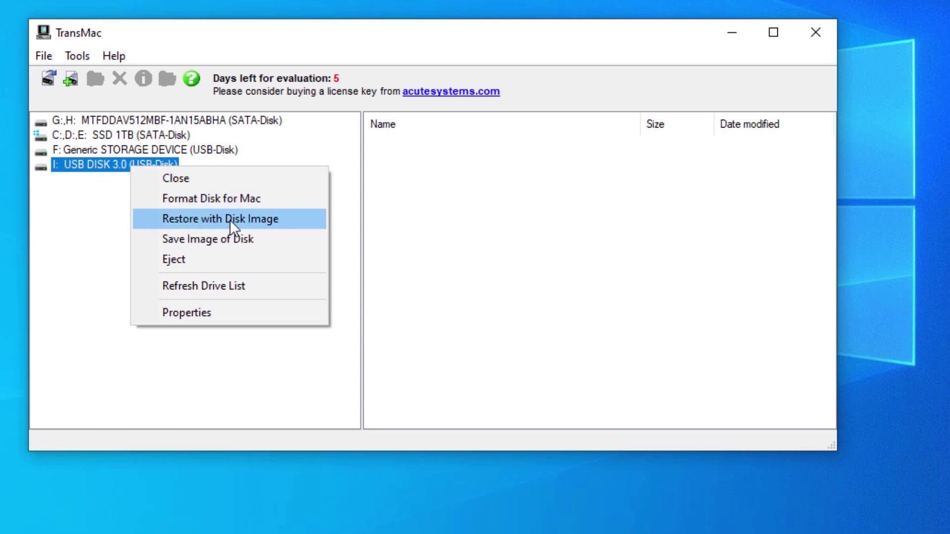
click(208, 221)
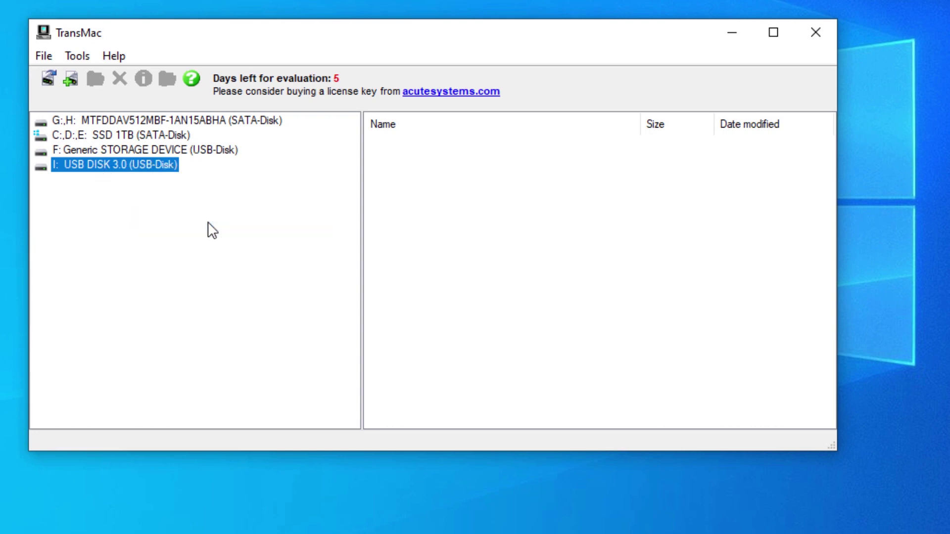
click(388, 267)
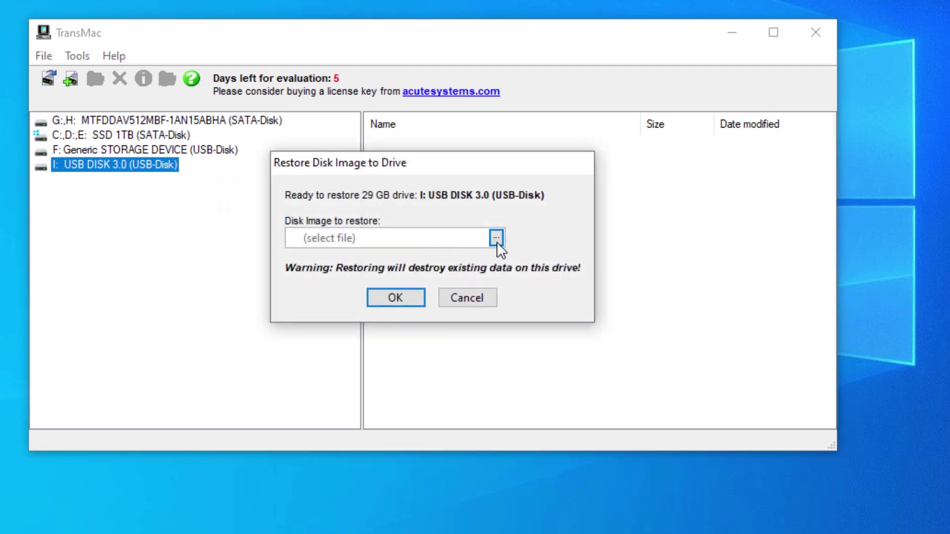
- Restore Desktop\SharedSupport\BaseSystem.dmg onto the USB drive, then close TransMac
click(497, 242)
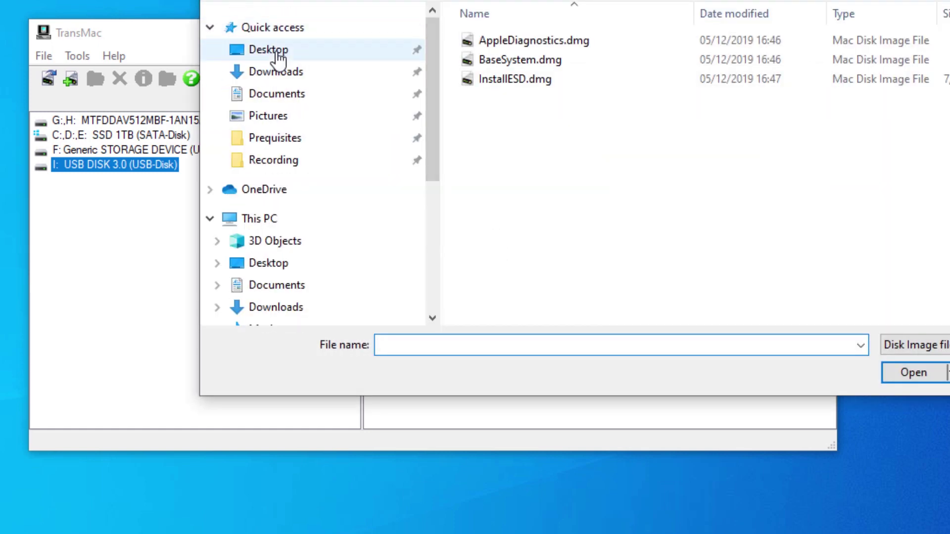
click(275, 51)
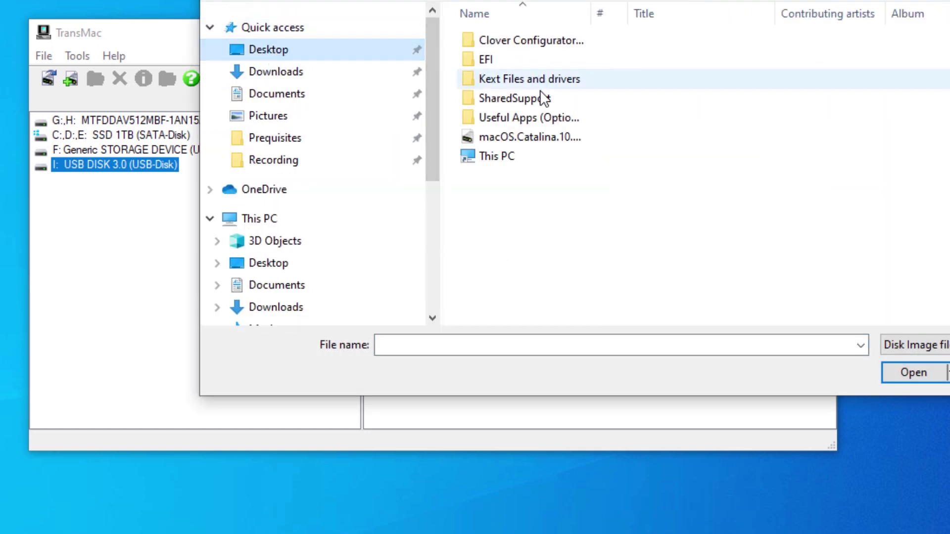
double_click(529, 99)
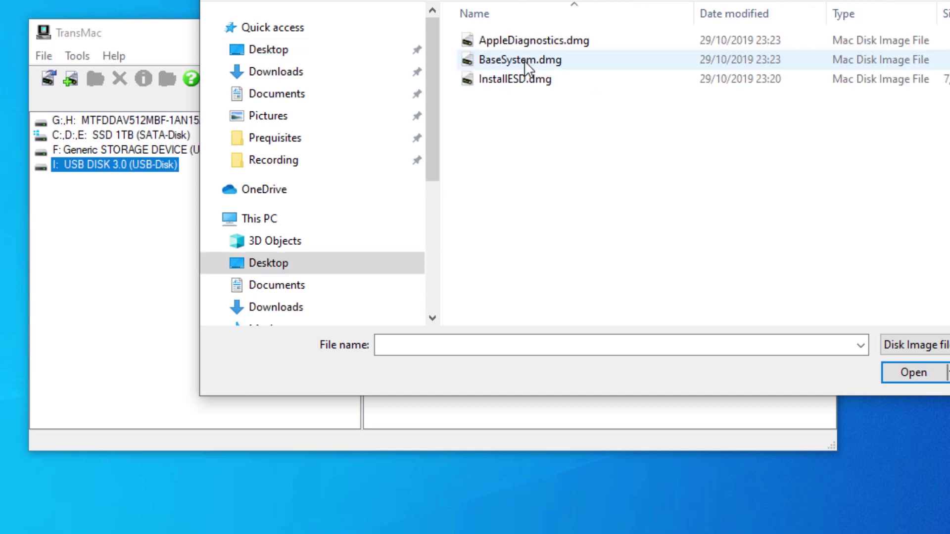
click(517, 62)
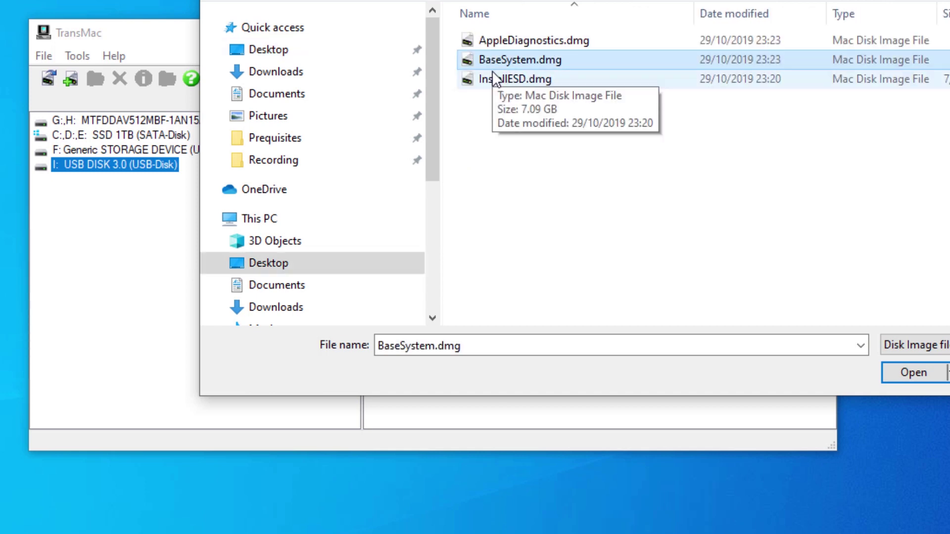
click(914, 373)
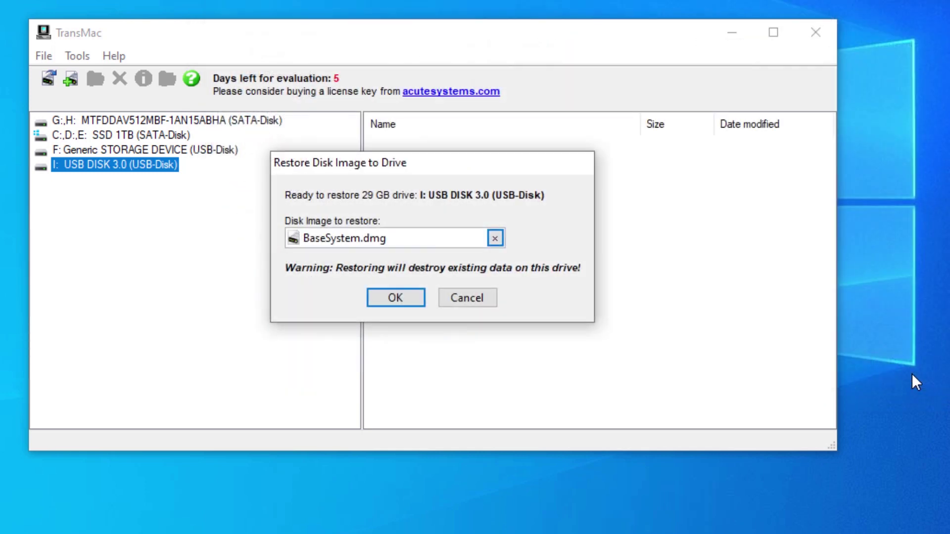
click(406, 298)
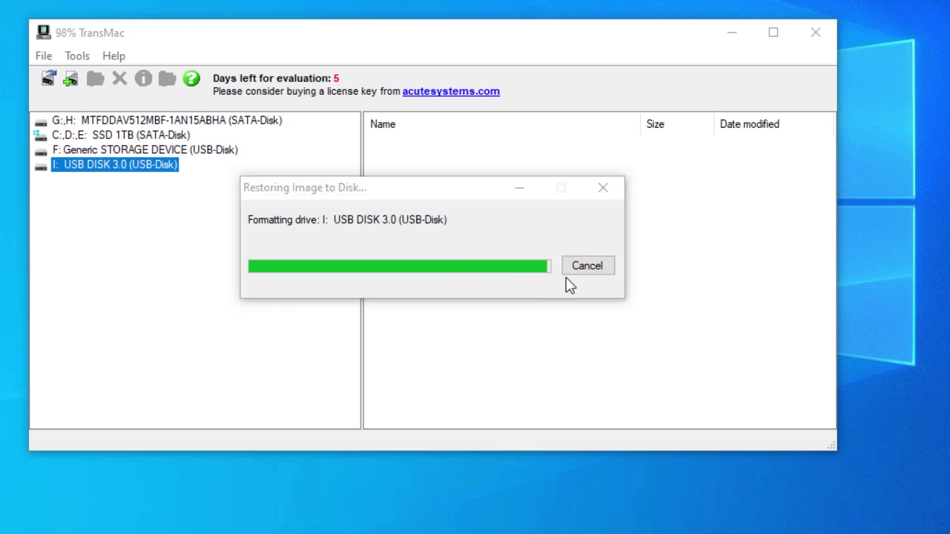
click(816, 32)
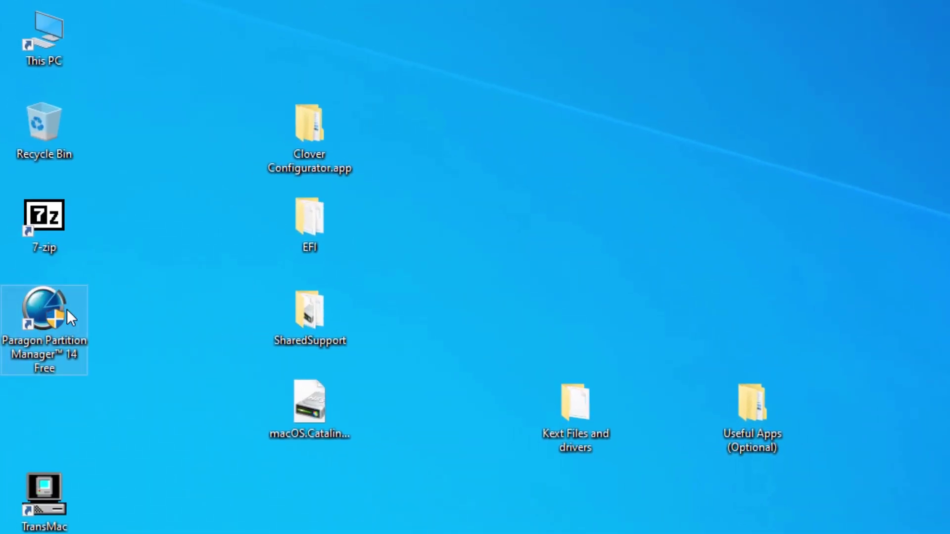
- Run Partition Manager as administrator, open the full manager, and select the USB's 1.8 GB partition
right_click(49, 320)
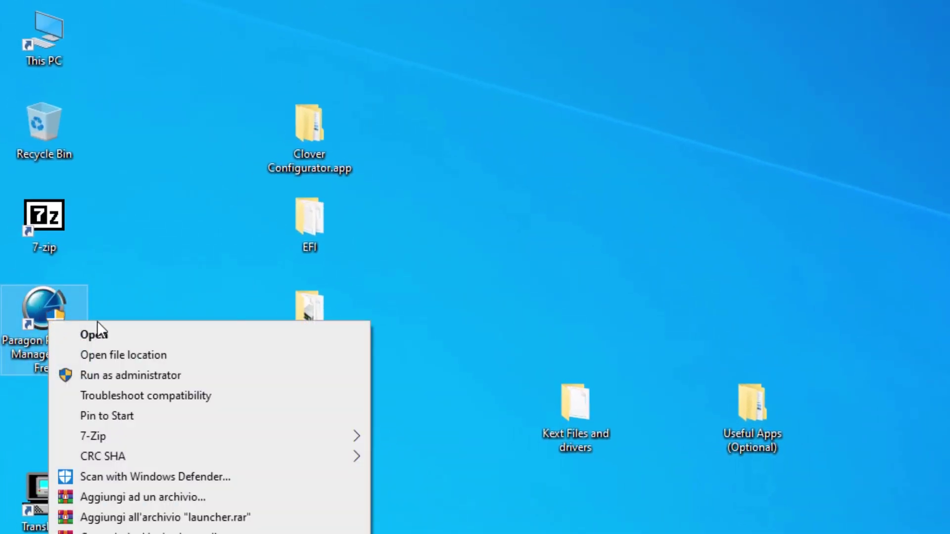
click(99, 376)
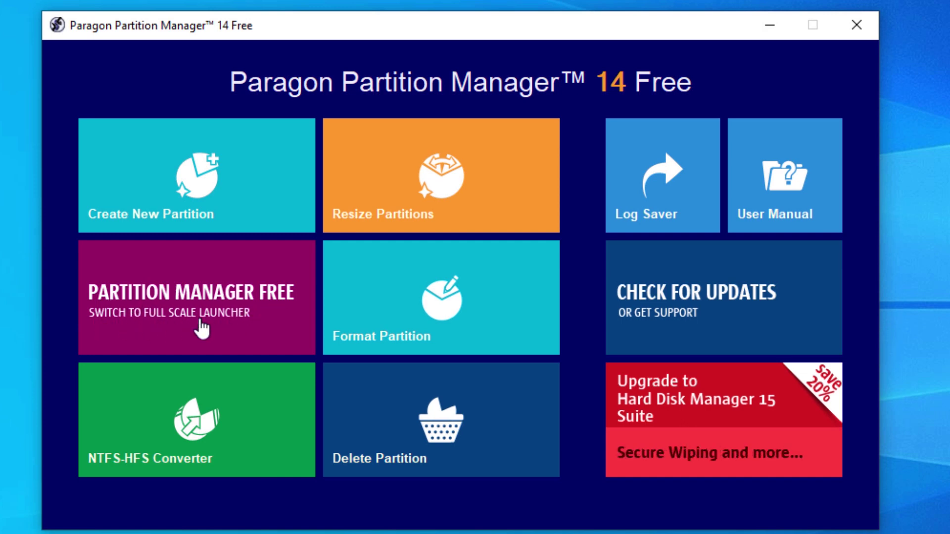
click(204, 308)
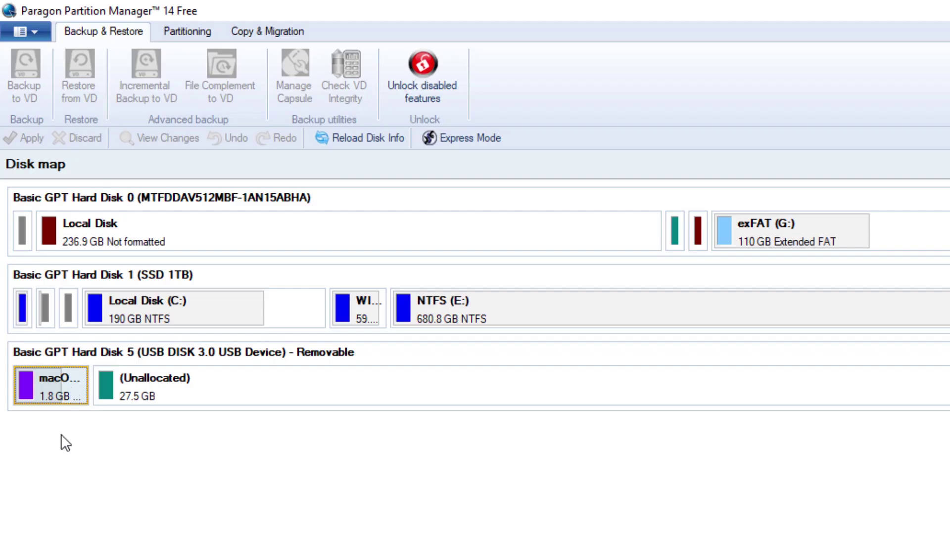
click(67, 402)
- Stretch the macOS Base System partition across the USB disk, leaving 200 MB free before it
right_click(61, 390)
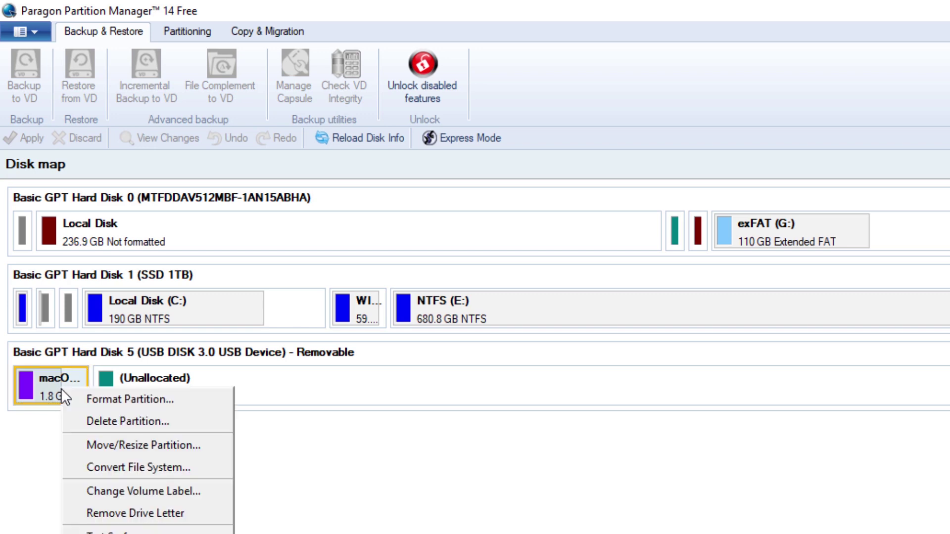
click(114, 448)
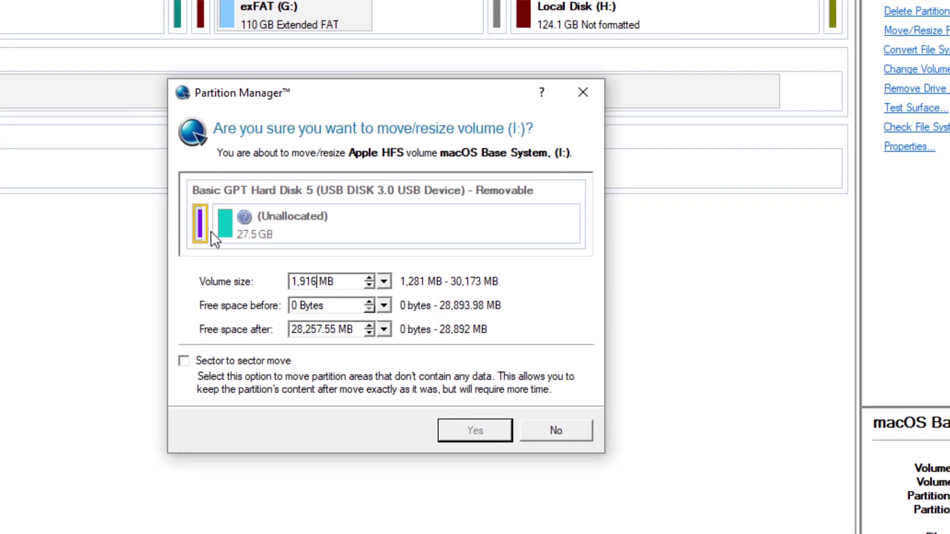
drag(211, 230, 590, 236)
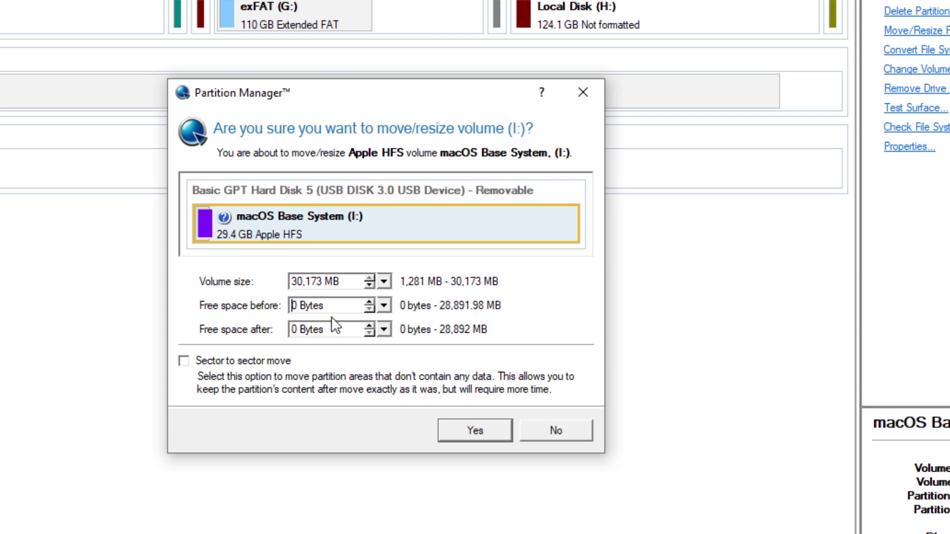
text(20)
key(Tab)
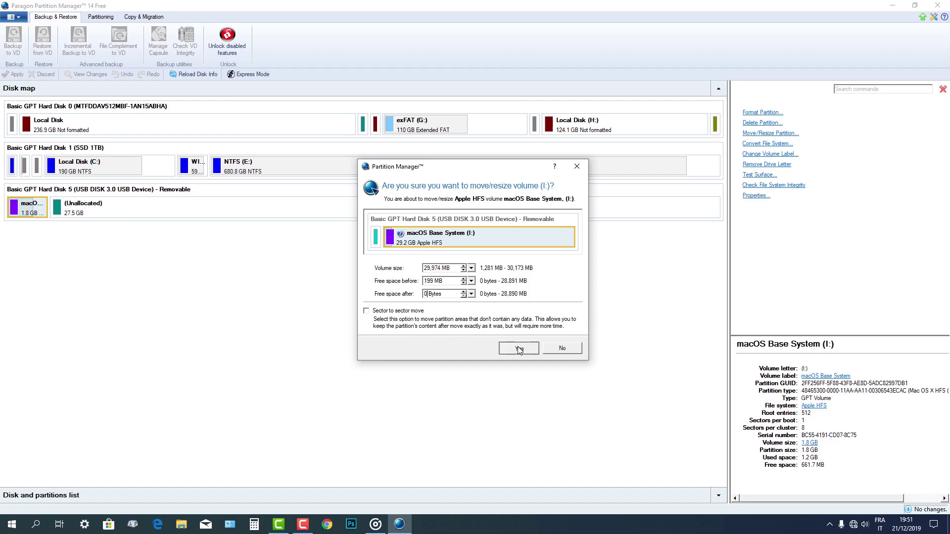
key(Return)
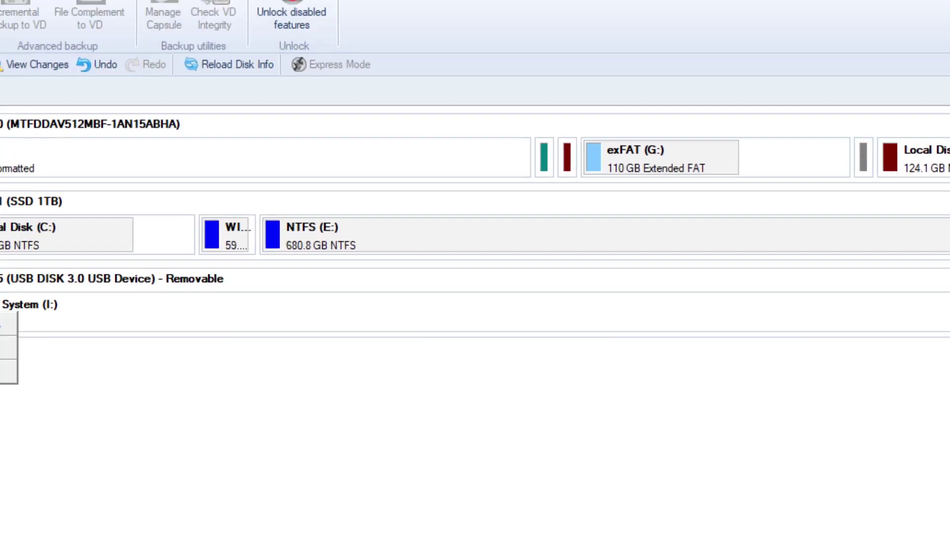
- Create a partition in the free space before macOS Base System, formatted FAT32 and labelled EFI
right_click(12, 207)
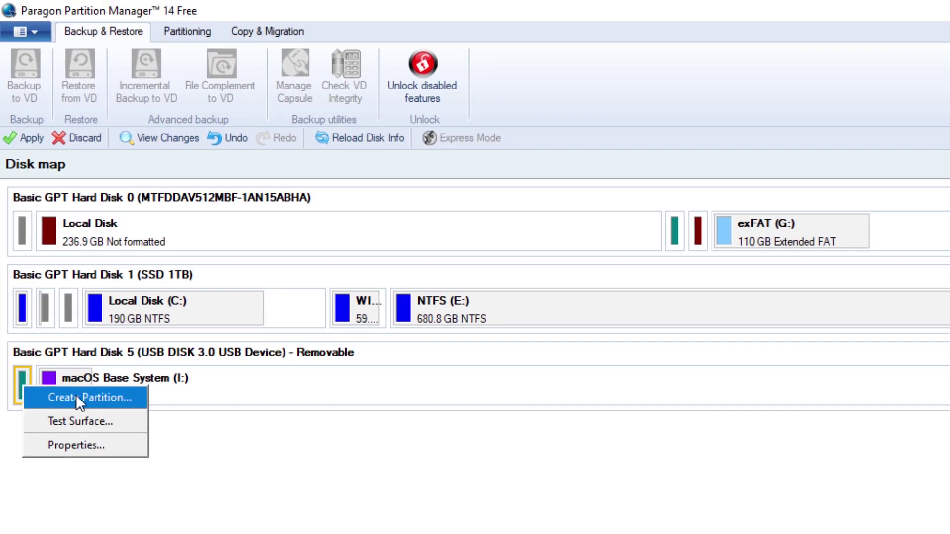
click(99, 397)
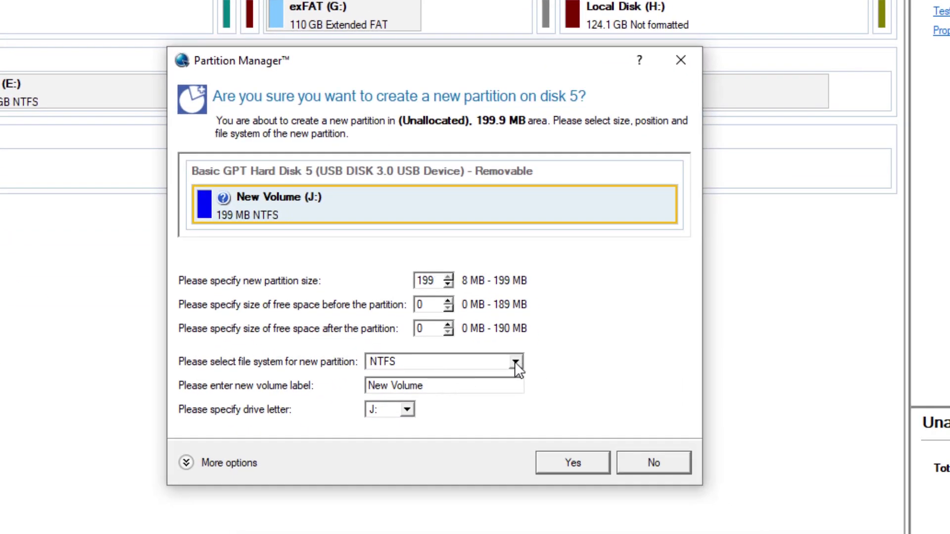
click(515, 361)
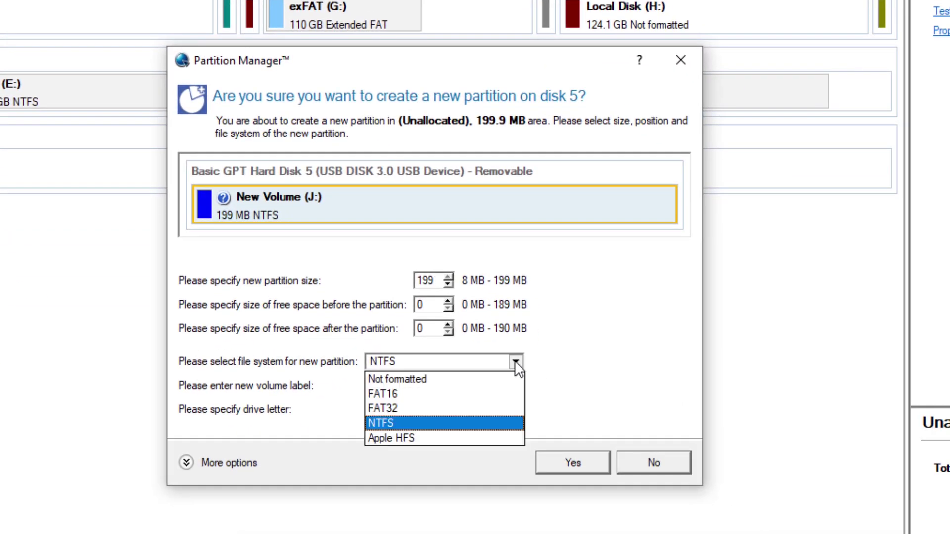
click(396, 407)
key(Tab)
text(EFI)
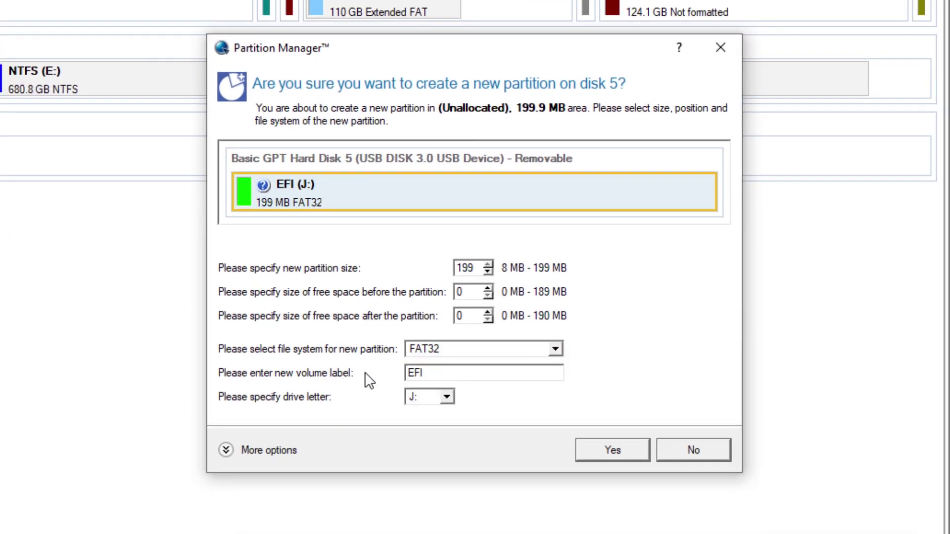
- Assign drive letter Z: to the new EFI partition and confirm its creation
click(447, 398)
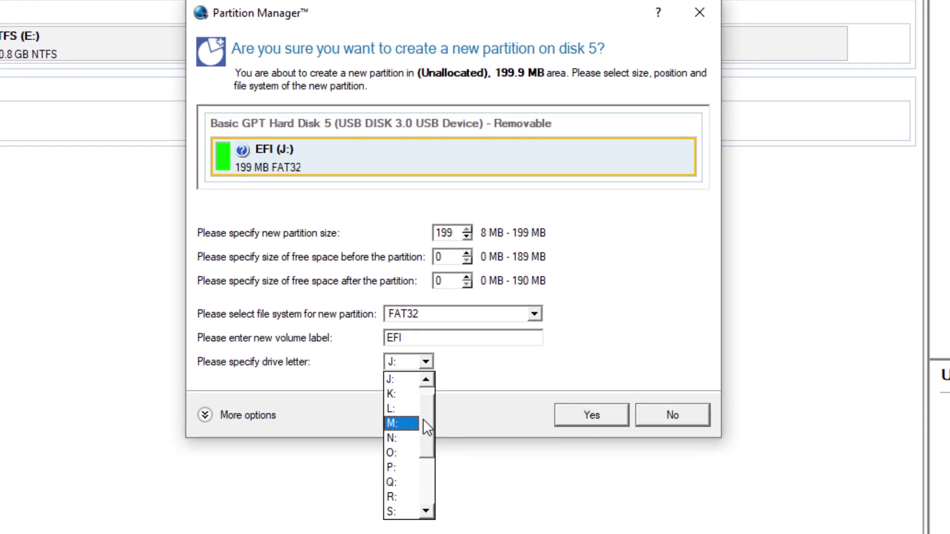
drag(448, 458, 450, 515)
mouse_move(428, 479)
mouse_down()
mouse_move(431, 384)
mouse_move(432, 477)
mouse_up()
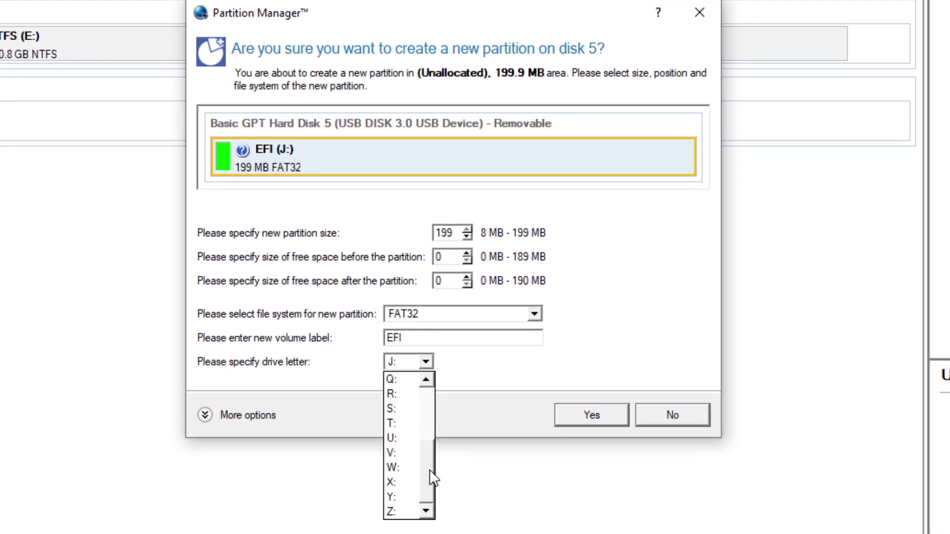
click(400, 510)
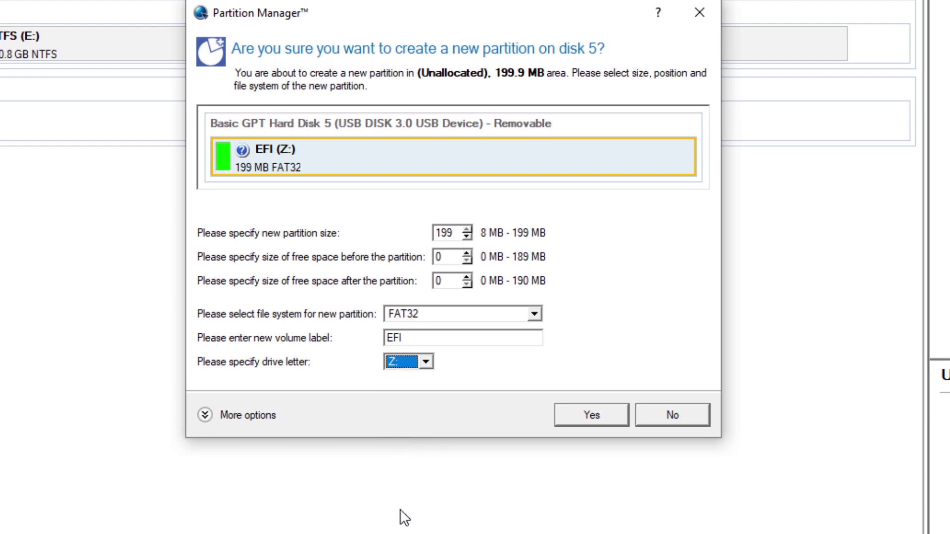
click(605, 418)
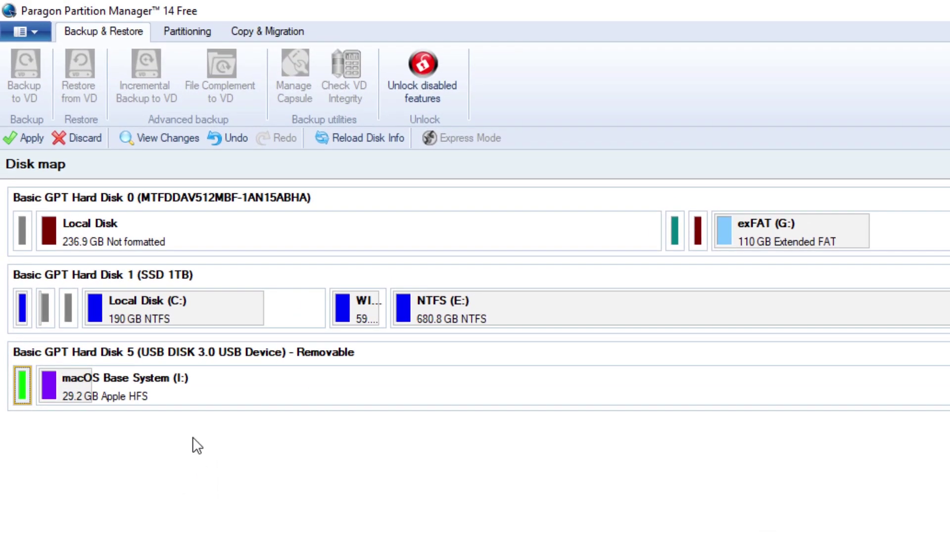
- Apply the pending resize and EFI partition creation, then close the finished progress window
click(19, 142)
click(497, 282)
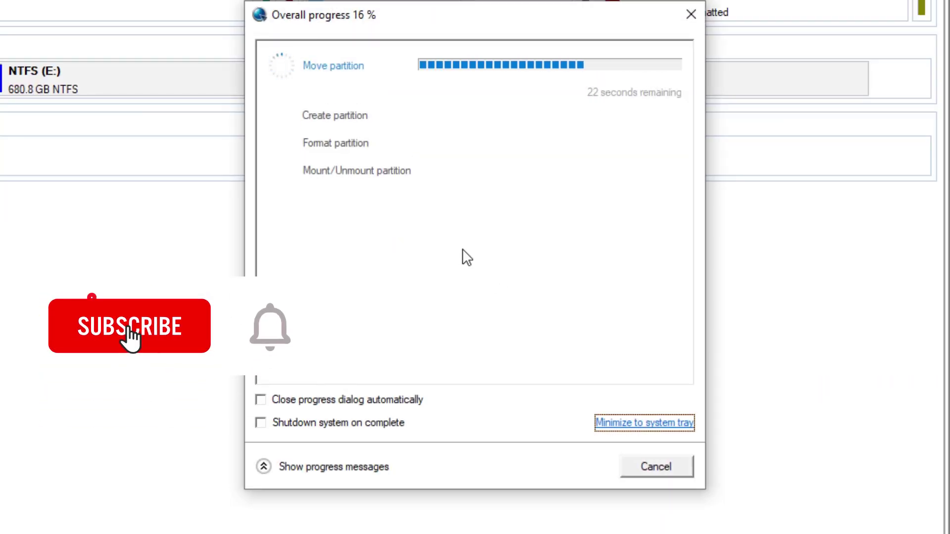
click(664, 469)
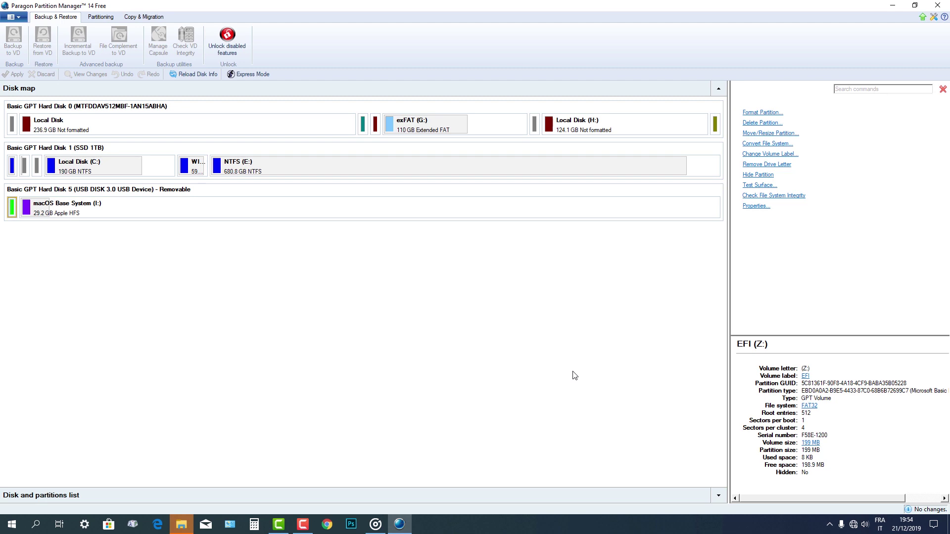
- Close Paragon, cancel formatting drive J:, and relaunch TransMac as administrator past the trial prompt
click(936, 6)
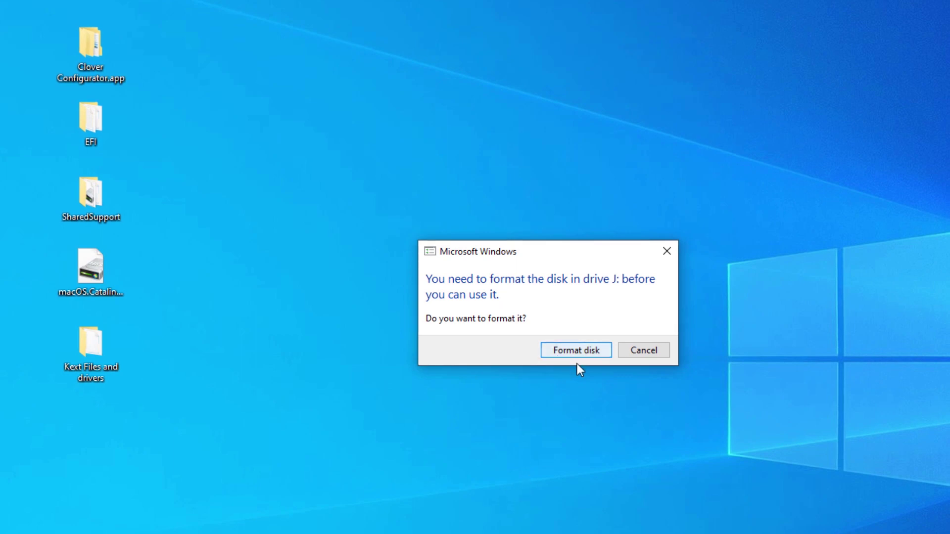
click(643, 352)
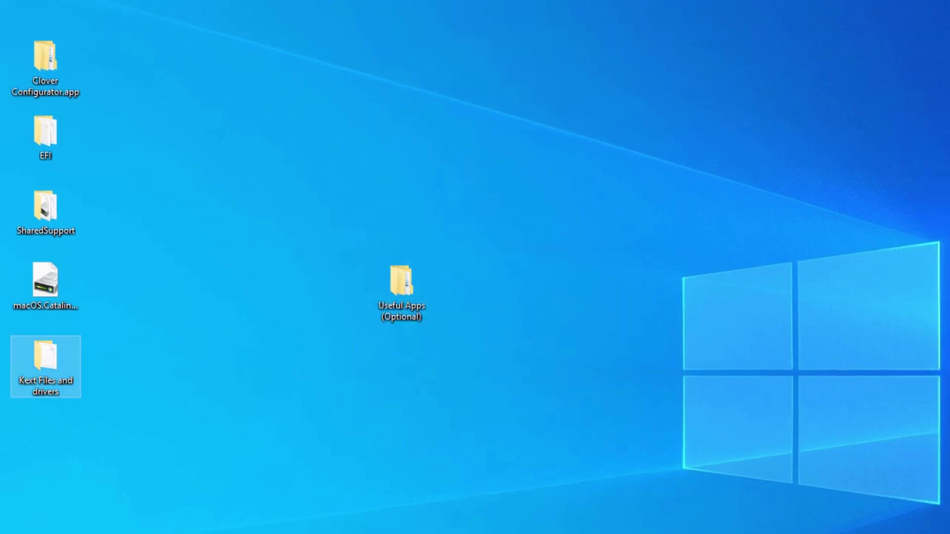
right_click(47, 286)
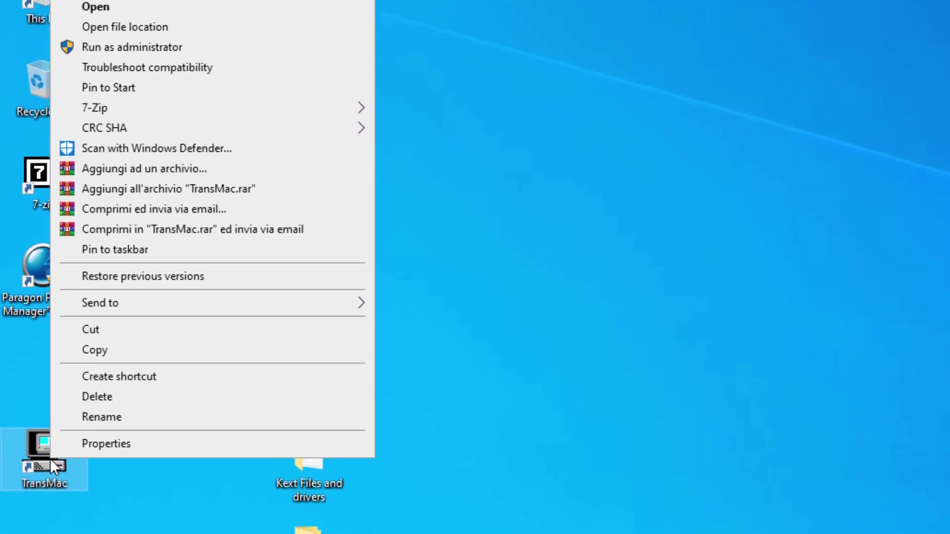
click(133, 50)
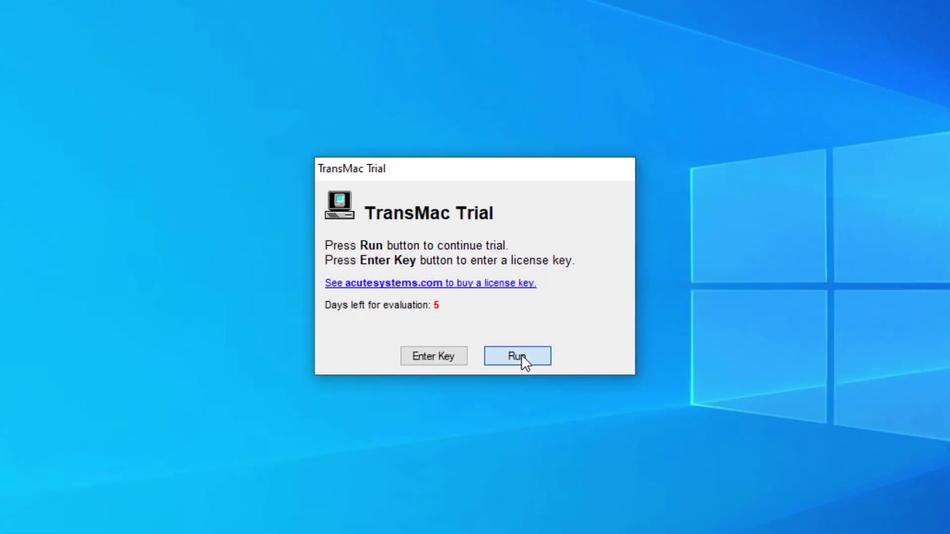
click(592, 383)
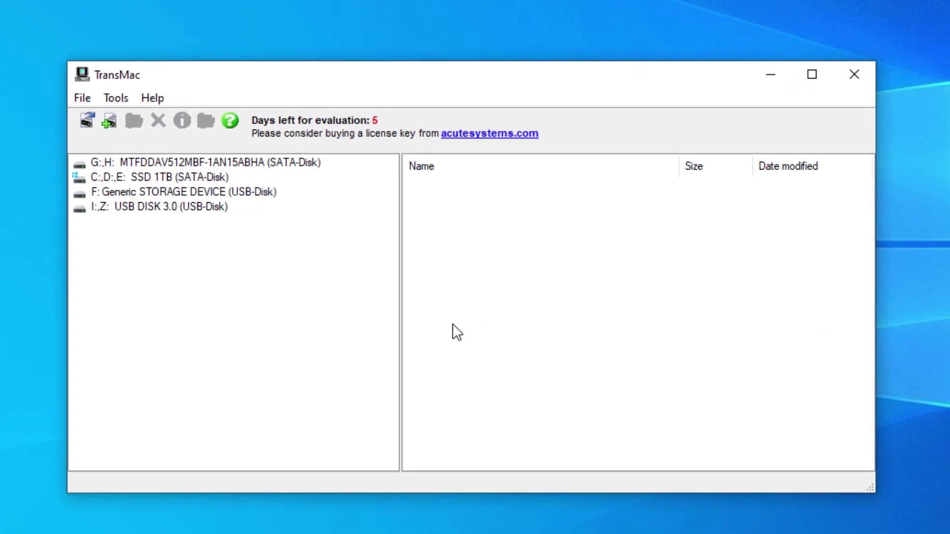
- On the USB disk, open macOS Base System > Install macOS Catalina.app > Contents
click(188, 209)
click(154, 223)
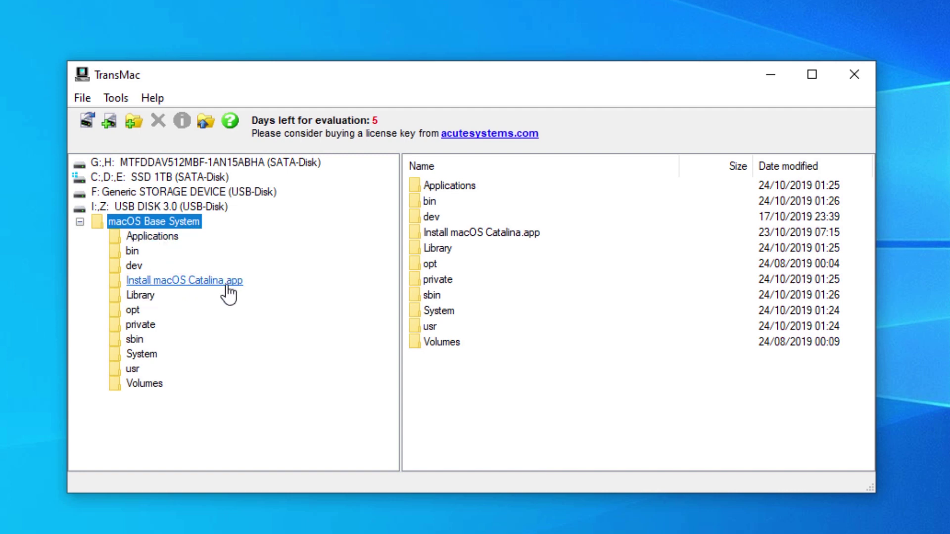
click(203, 285)
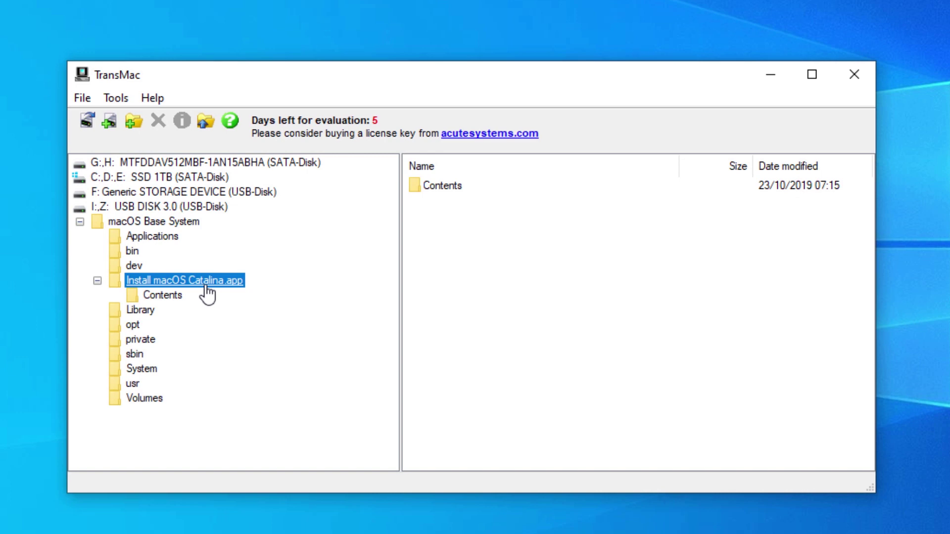
click(165, 295)
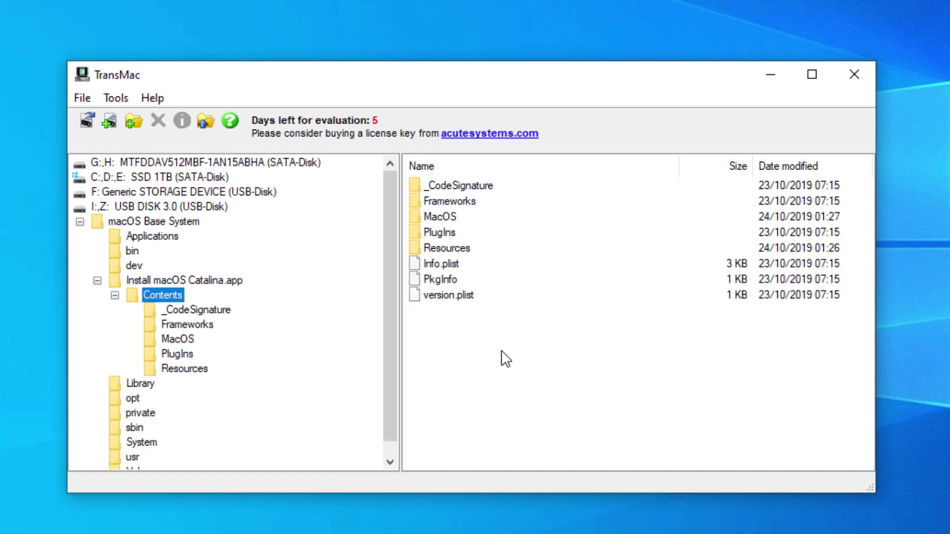
- Copy the Desktop SharedSupport folder into the installer app's Contents folder
right_click(539, 369)
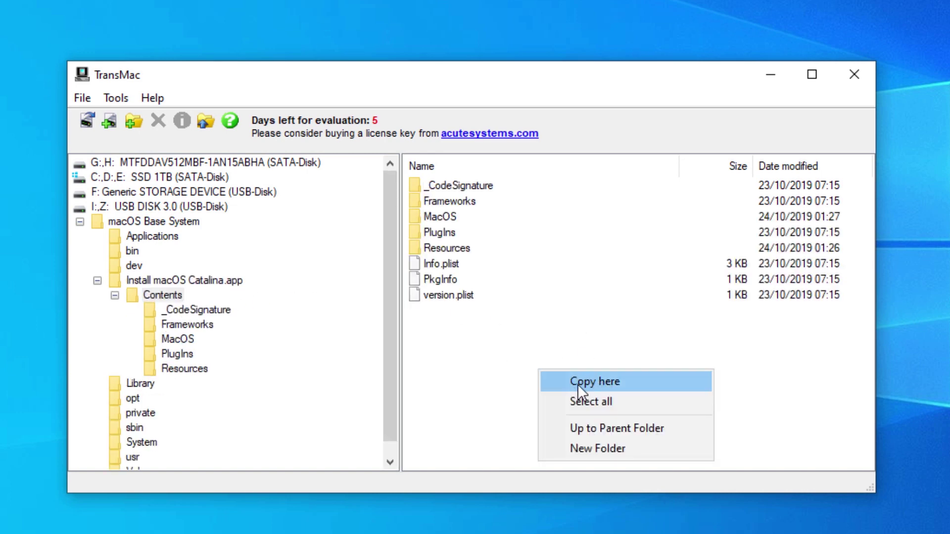
click(599, 382)
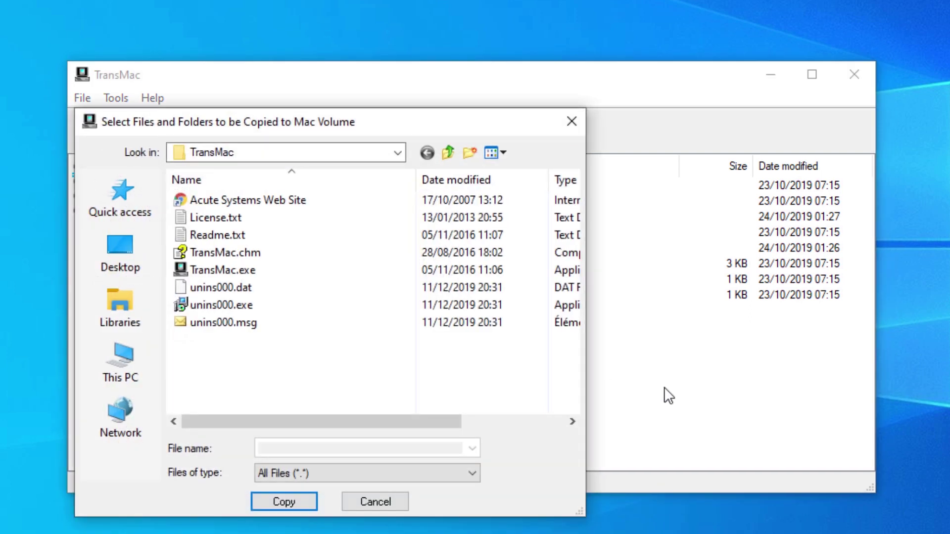
click(108, 267)
drag(574, 224, 570, 339)
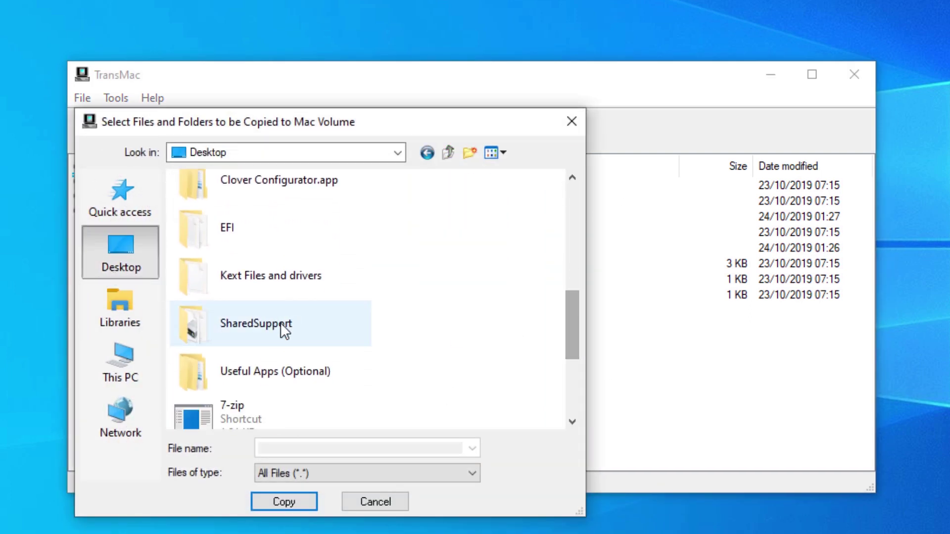
double_click(248, 329)
key(BackSpace)
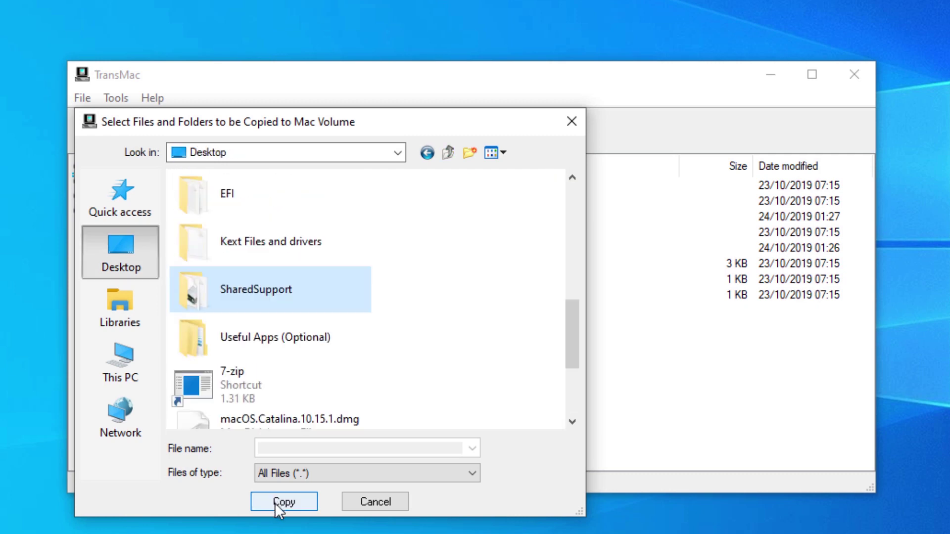
click(275, 501)
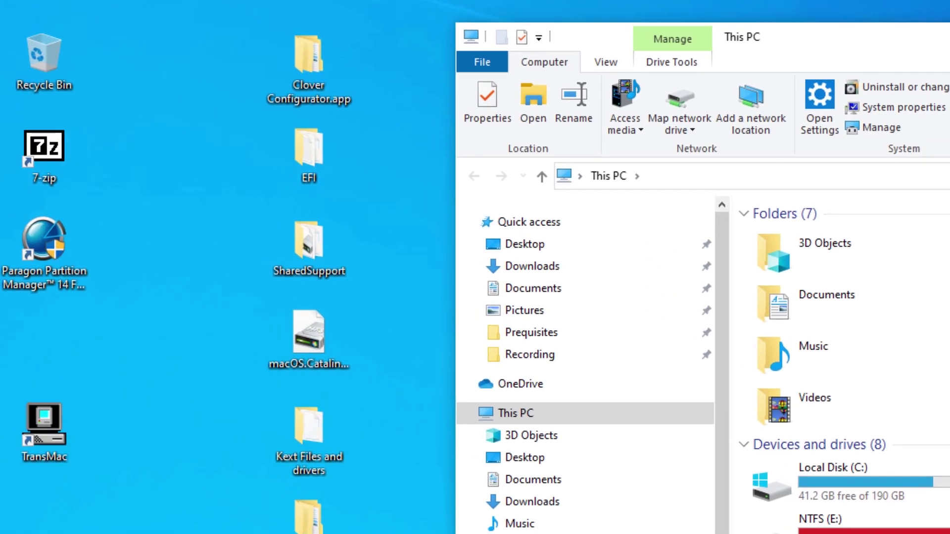
- Copy the EFI, Clover Configurator.app, Kext Files and drivers, and Useful Apps (Optional) folders onto EFI (Z:)
double_click(599, 470)
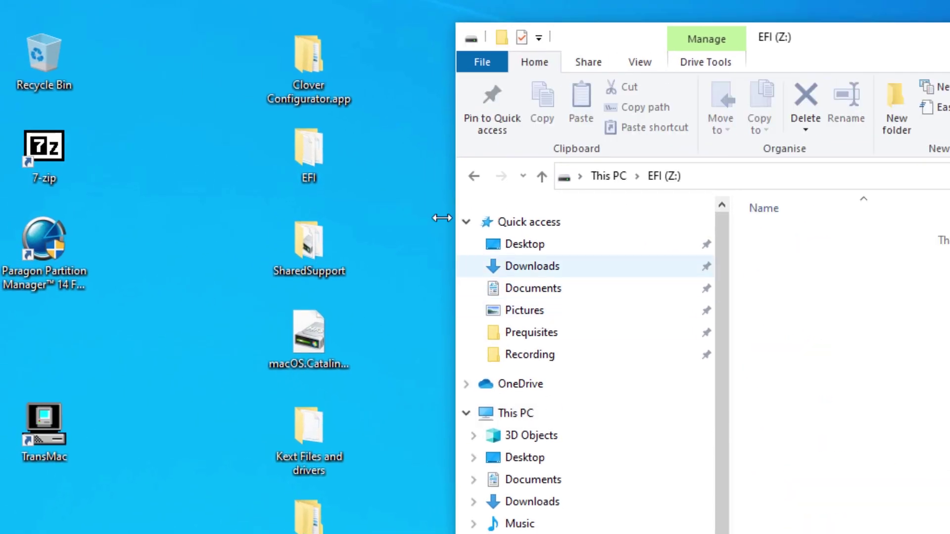
click(272, 176)
drag(301, 152, 802, 340)
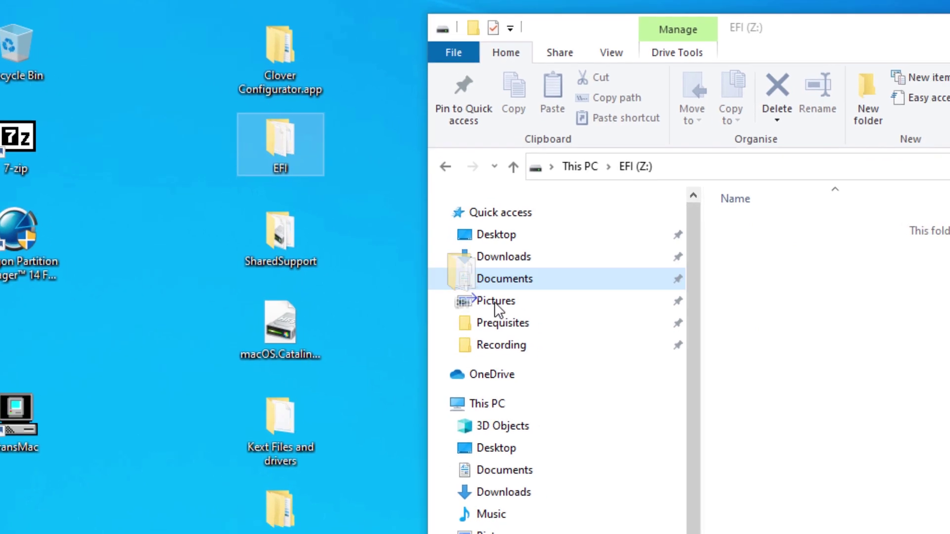
drag(509, 242, 500, 213)
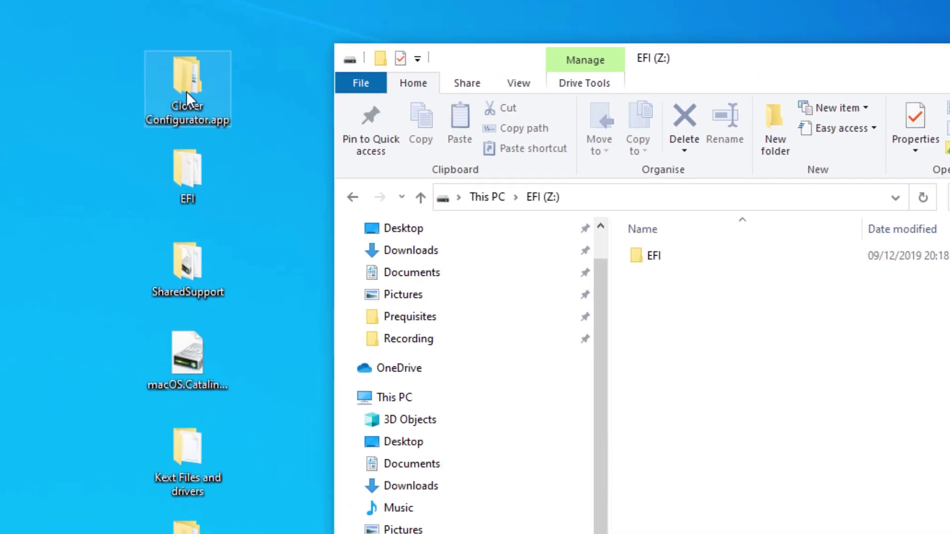
click(186, 91)
drag(186, 91, 696, 364)
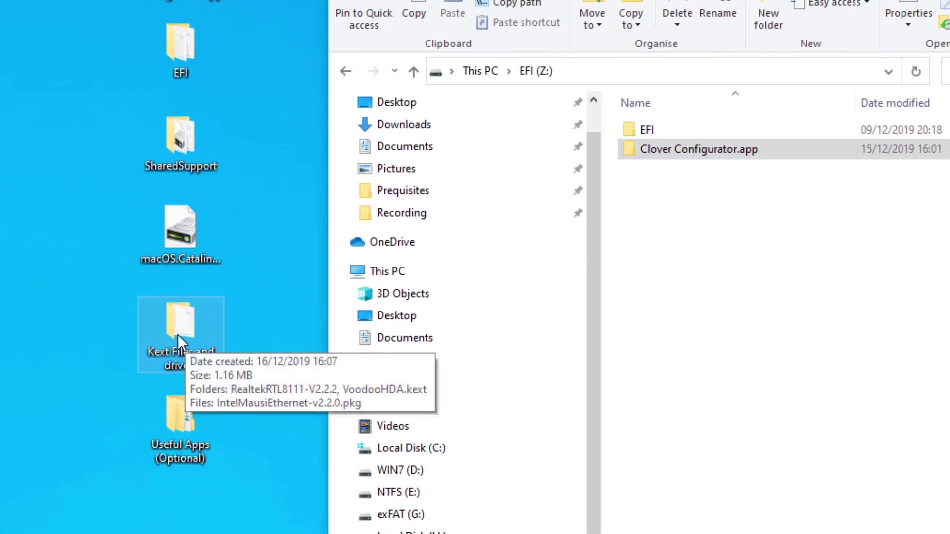
drag(0, 456, 588, 383)
drag(646, 284, 647, 286)
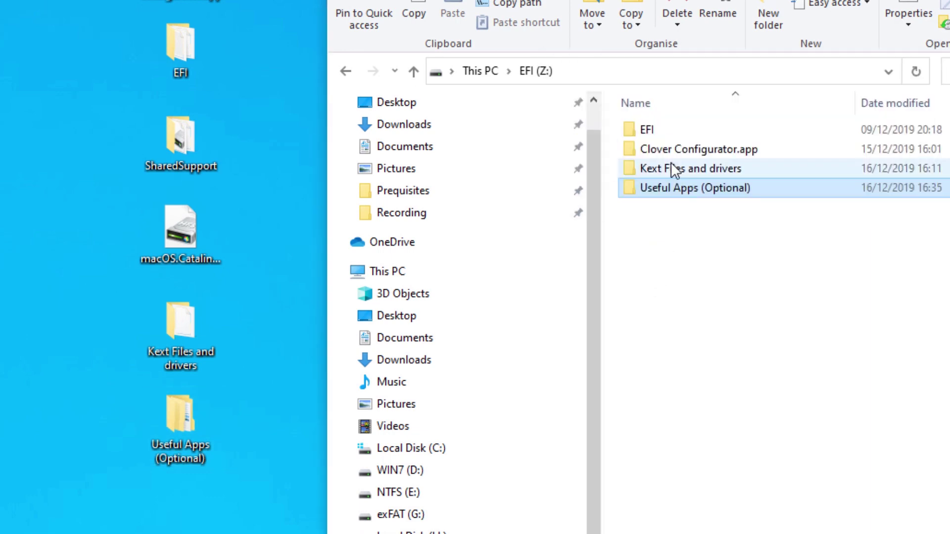
- Check the copied Kext Files and drivers and Useful Apps (Optional) folders on EFI (Z:)
double_click(671, 163)
click(537, 71)
double_click(693, 187)
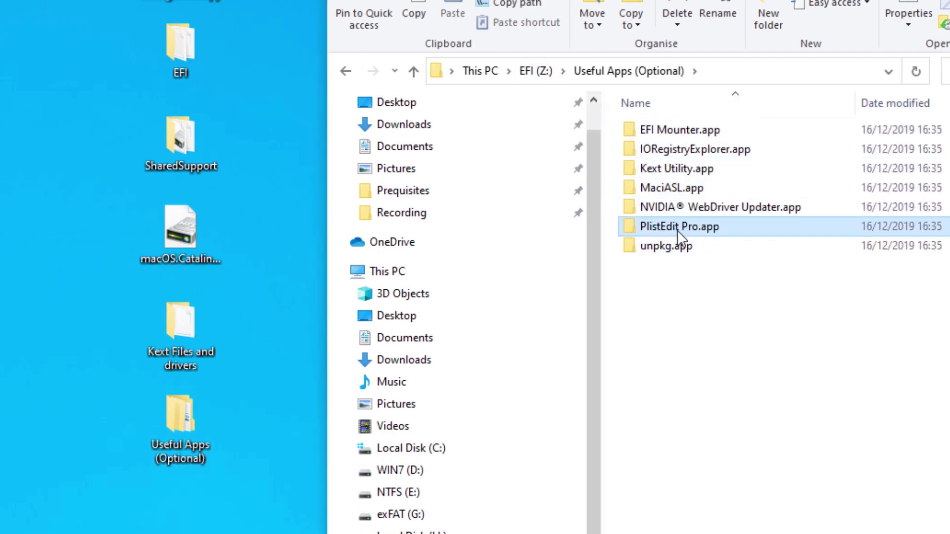
click(527, 73)
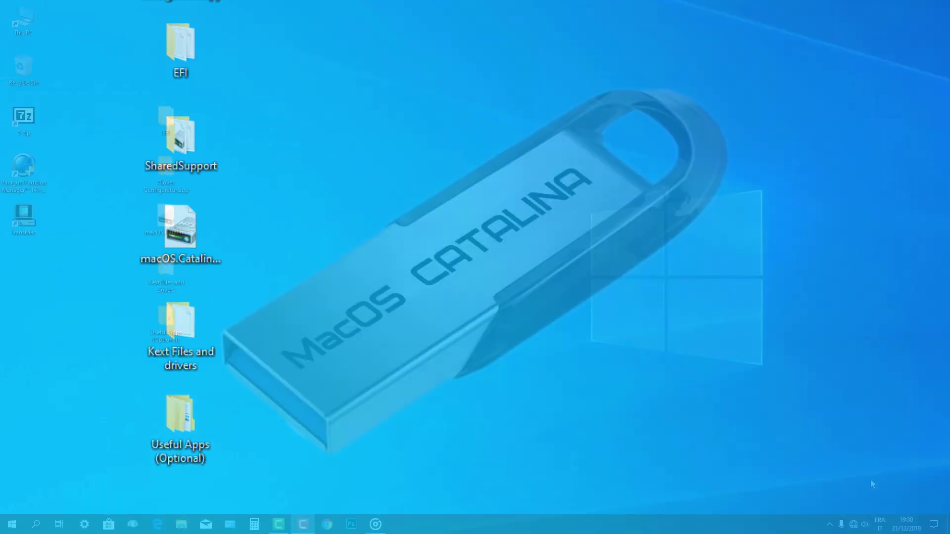